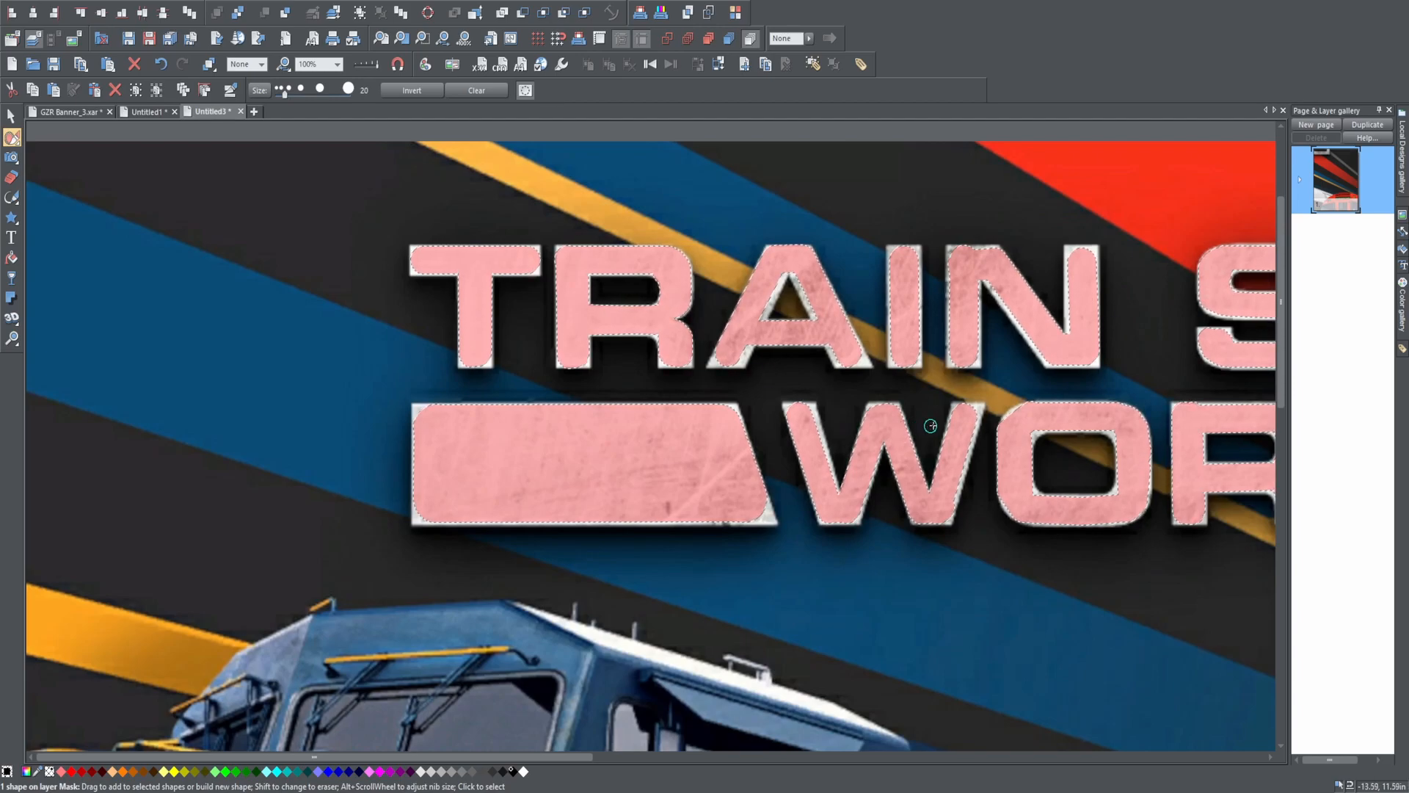
- Examine how closely the existing mask follows the edges of the TRAIN SIM WORLD lettering
scroll(866, 442, "down", 1)
scroll(866, 441, "right", 5)
scroll(866, 441, "left", 5)
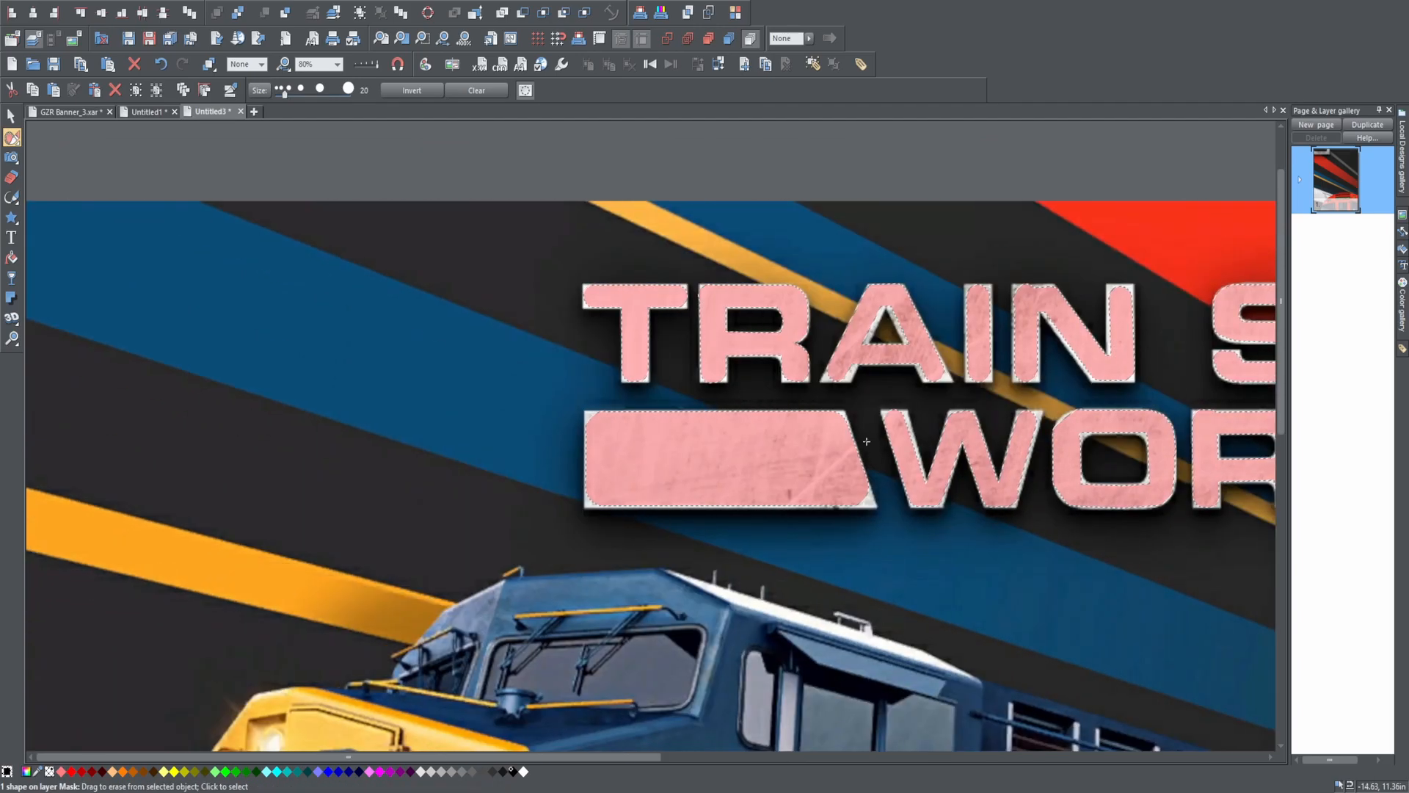
scroll(866, 441, "right", 5)
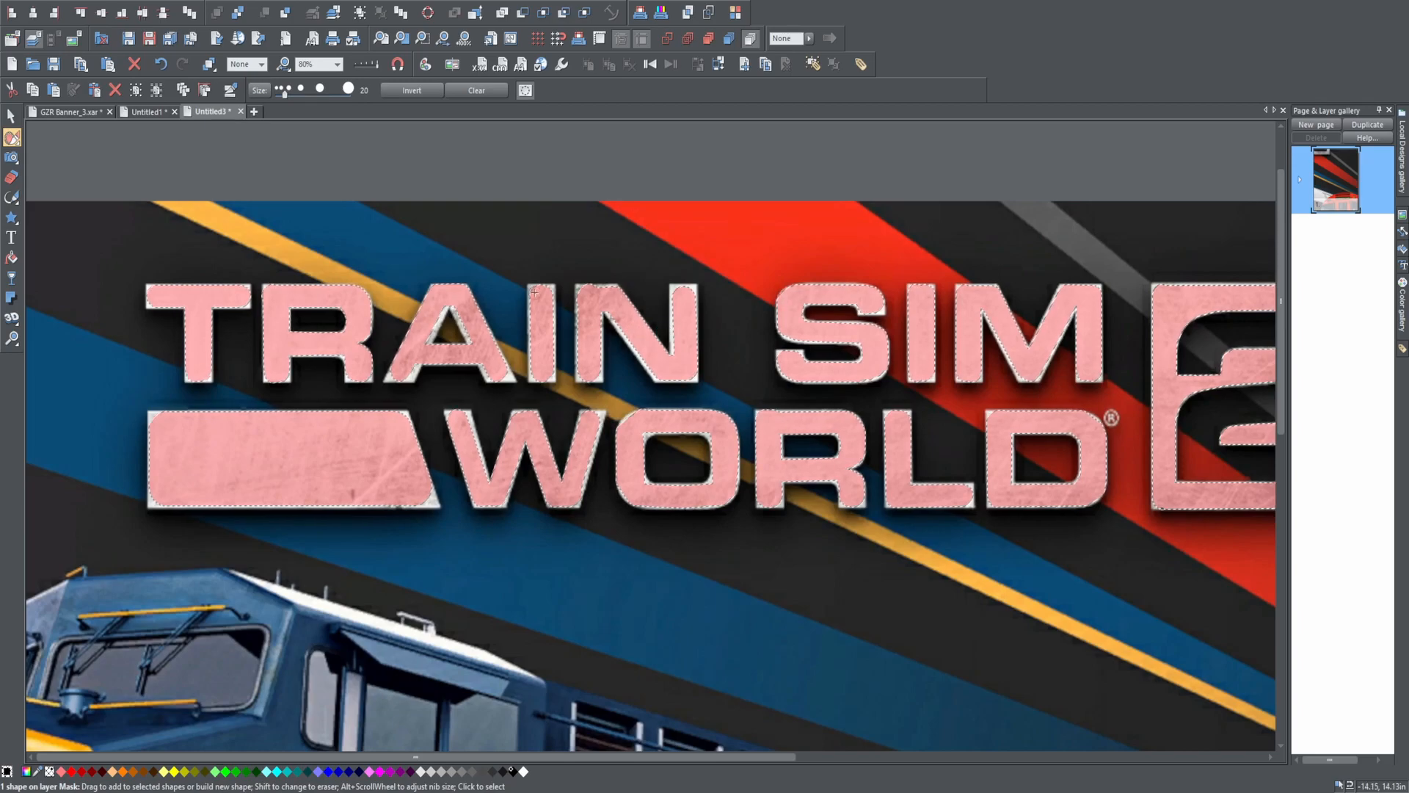
scroll(756, 624, "left", 5)
scroll(756, 624, "up", 5)
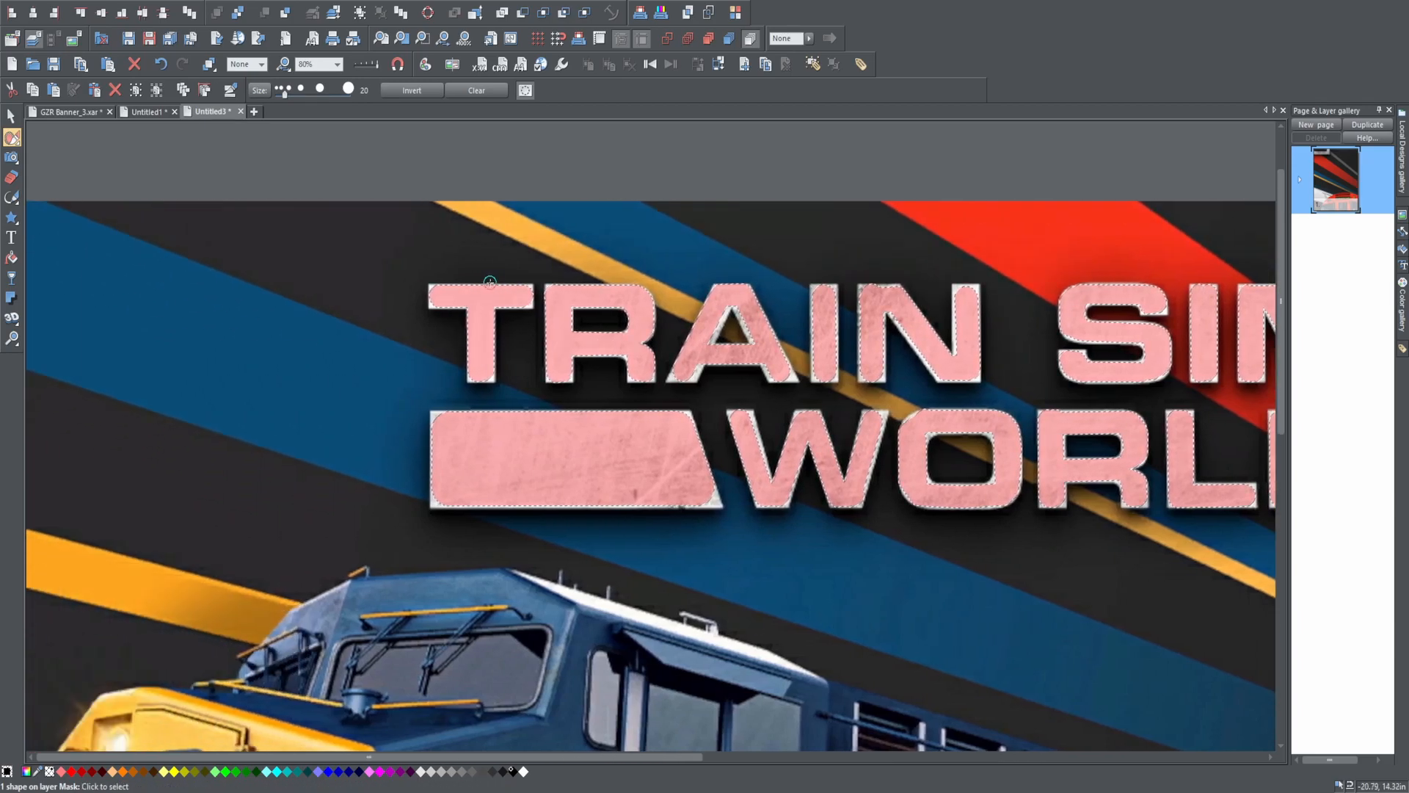
scroll(744, 535, "down", 5)
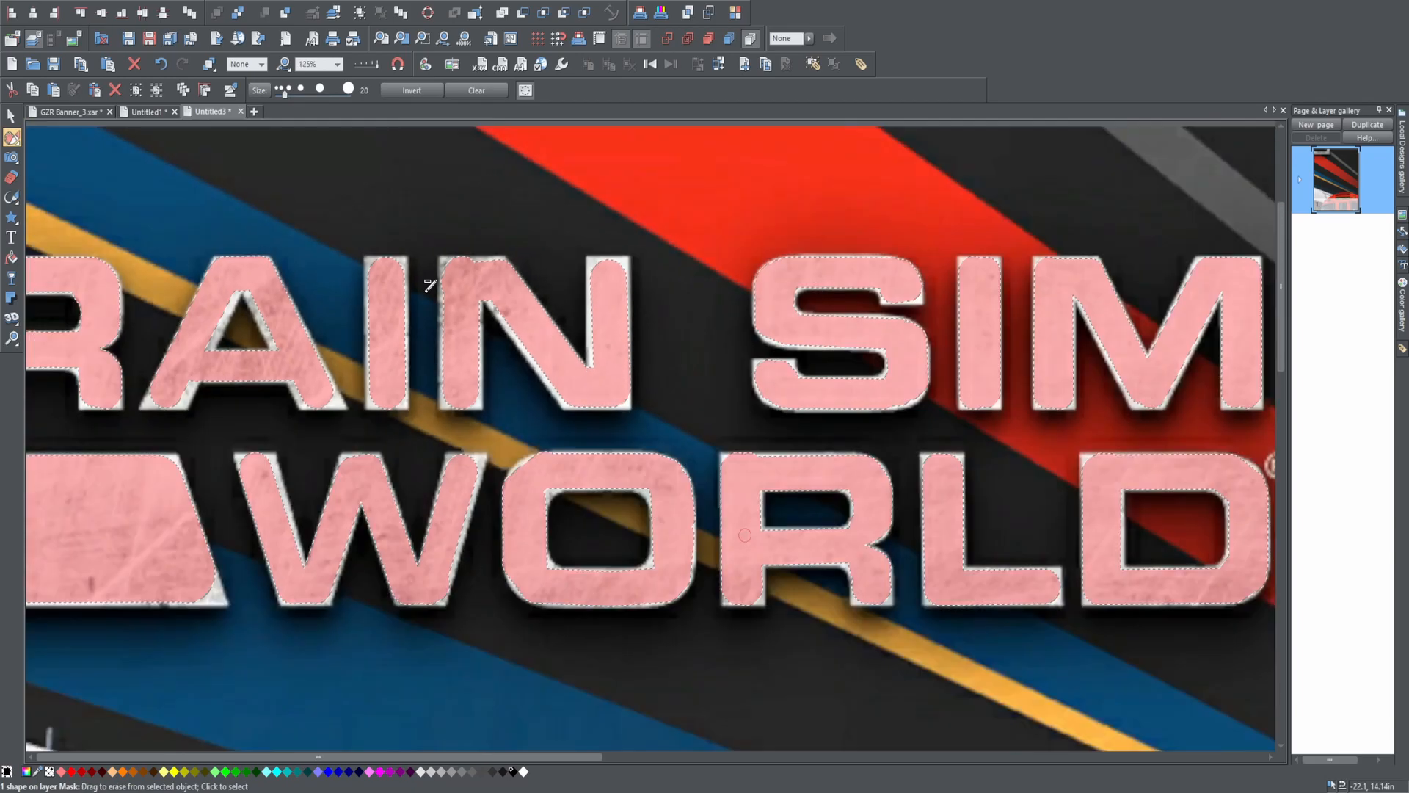
scroll(426, 292, "left", 7)
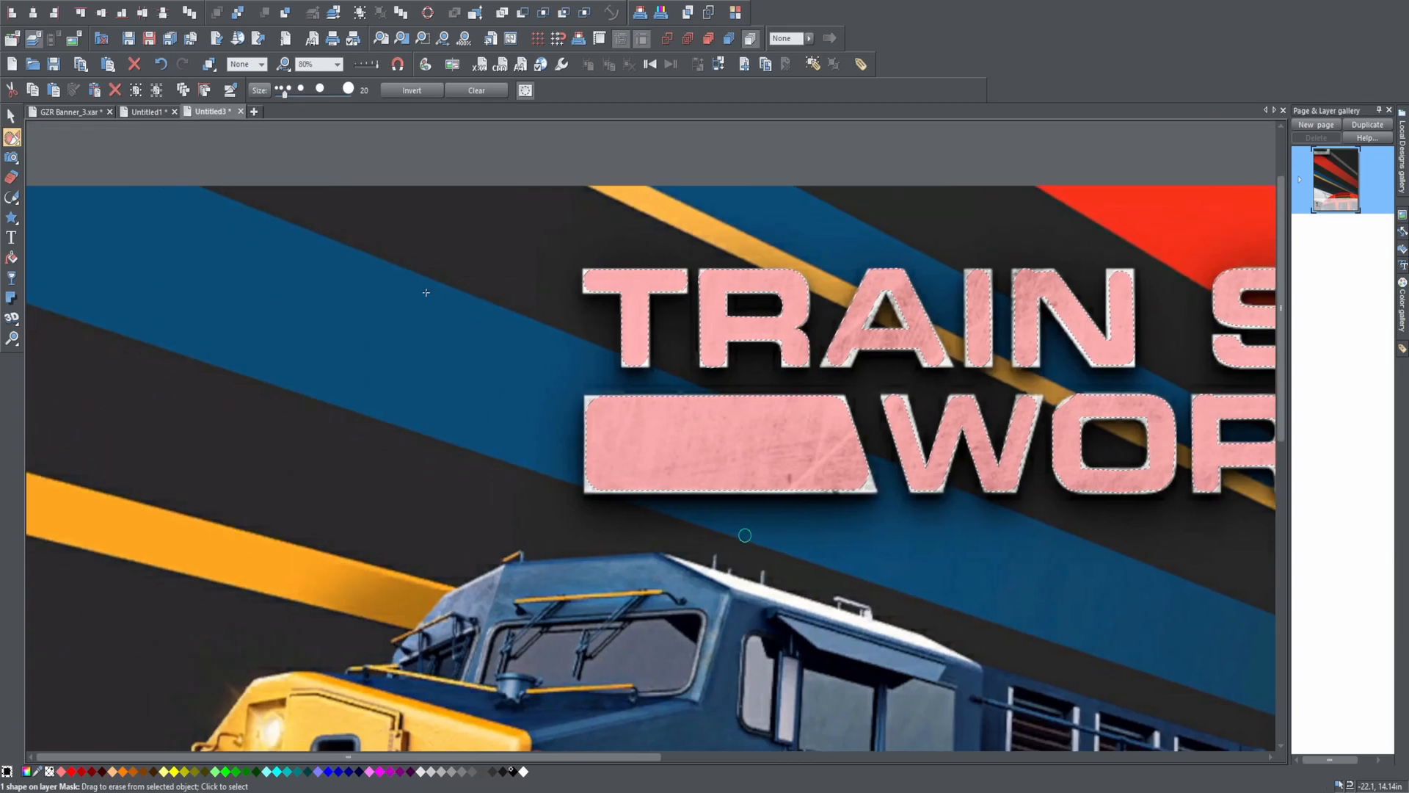
scroll(556, 268, "up", 1)
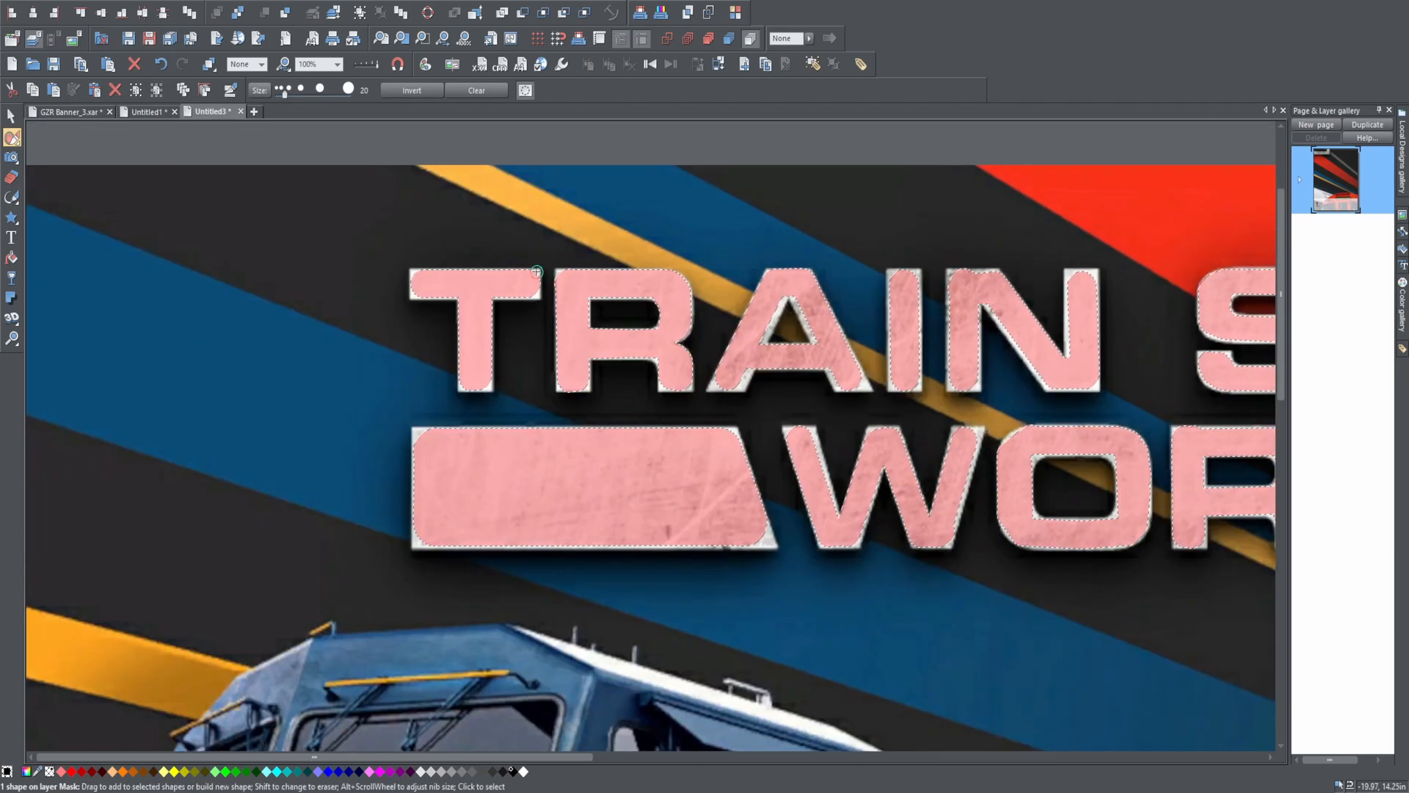
- Undo the last mask stroke and paint the mask along the top, left and upper counter edges of the R in TRAIN at brush size 20
scroll(745, 512, "up", 2)
key("ctrl+z")
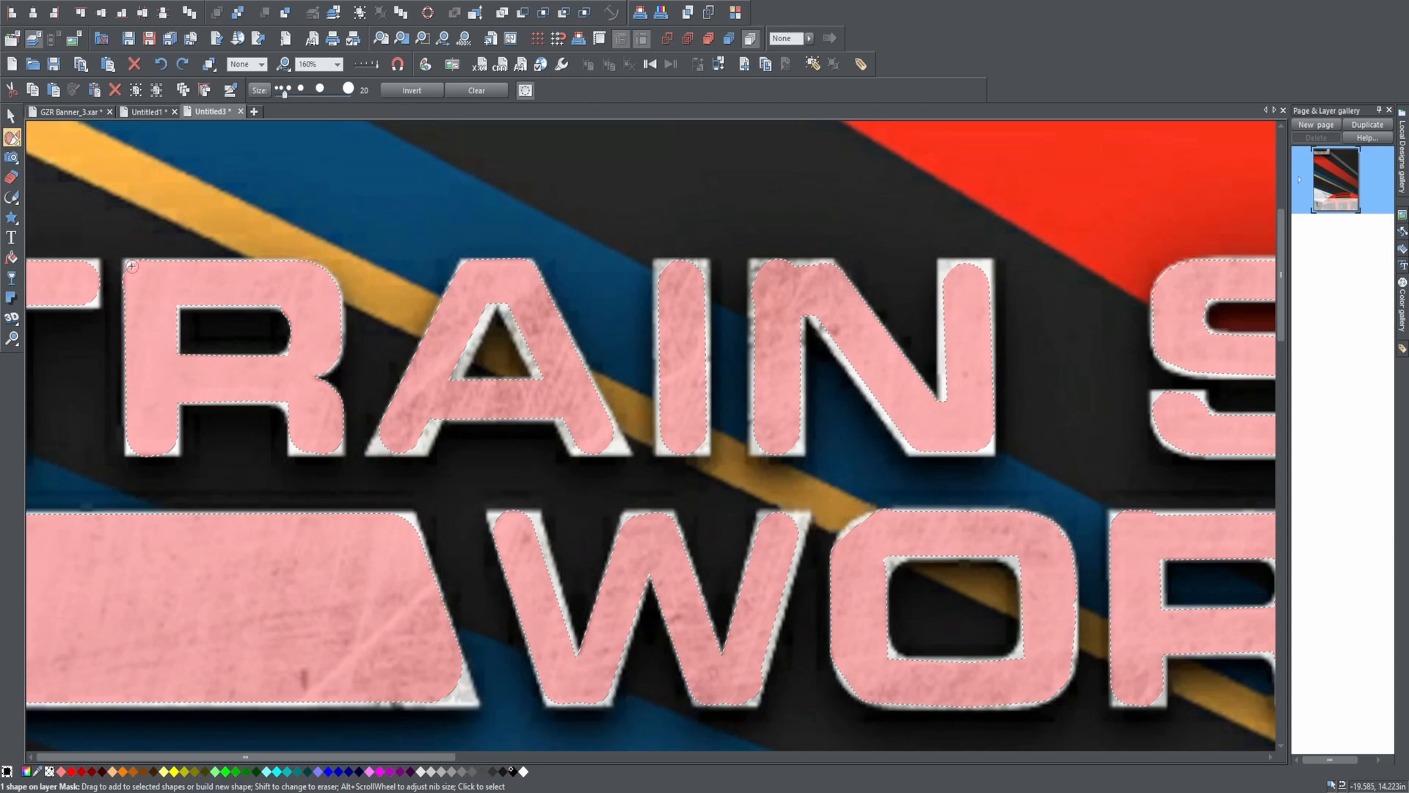
left_click_drag(128, 269, 311, 269)
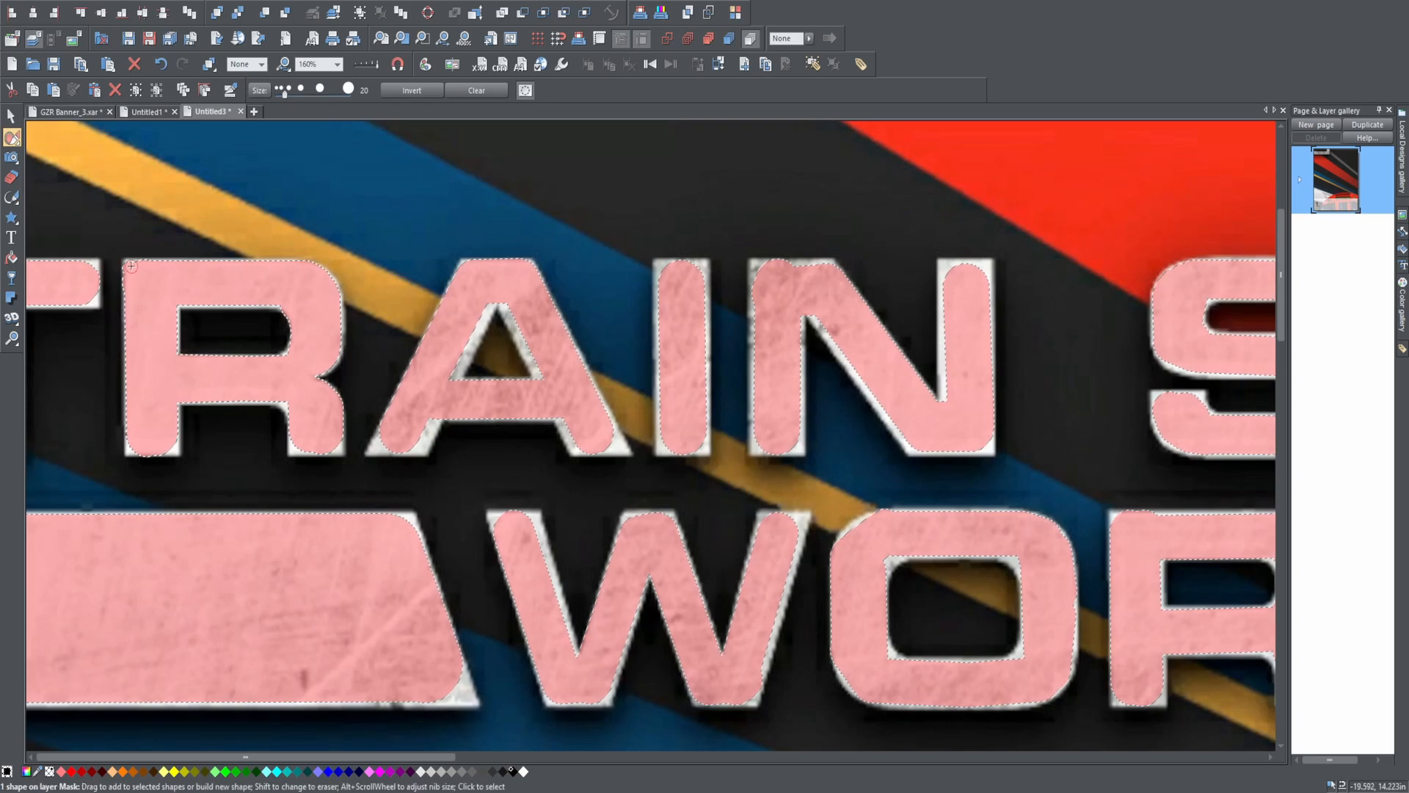
left_click_drag(130, 267, 295, 270)
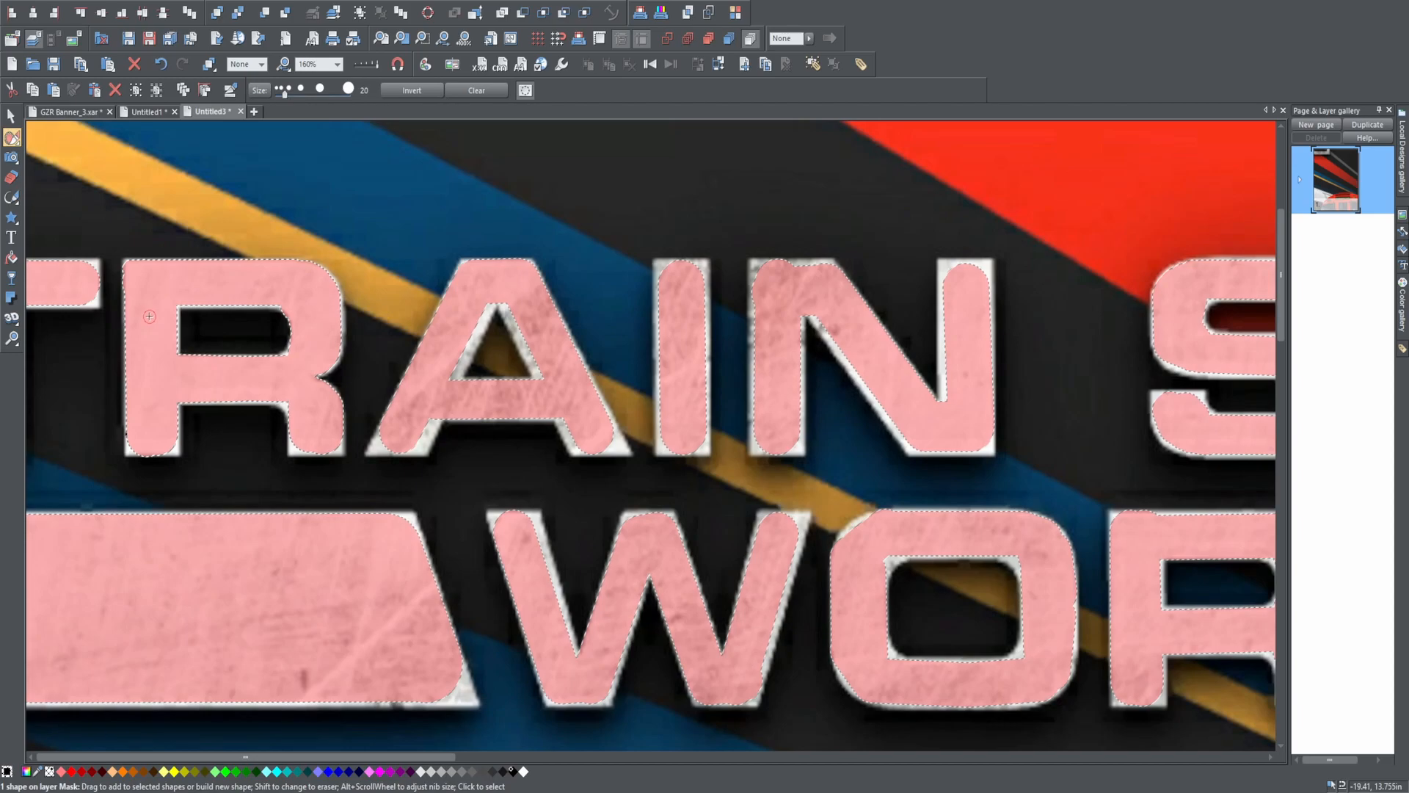
left_click_drag(117, 274, 120, 460)
left_click_drag(183, 299, 287, 299)
- Set the mask brush size to 35 and paint the mask along the R's crossbar below the counter
scroll(276, 329, "up", 7)
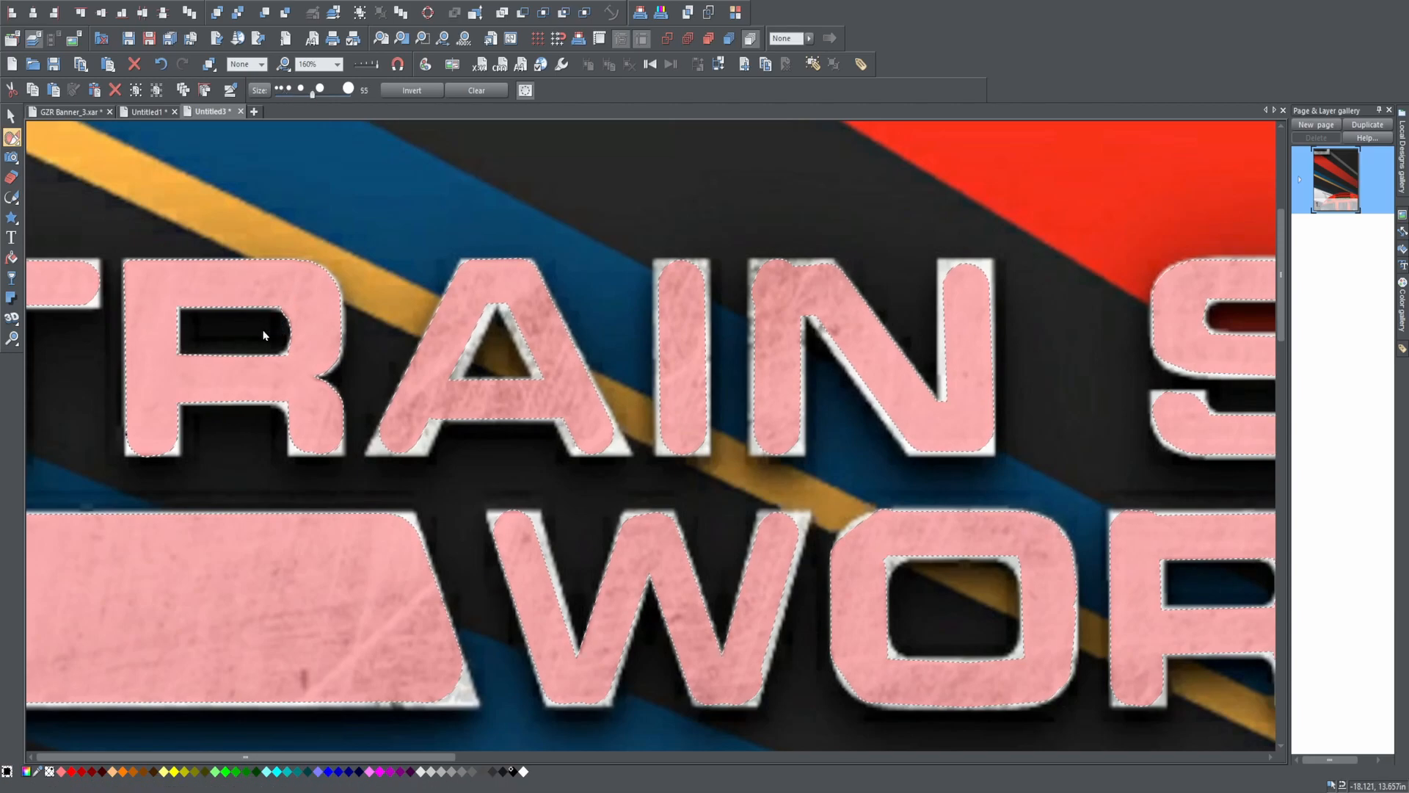
scroll(275, 328, "up", 1)
left_click(273, 329)
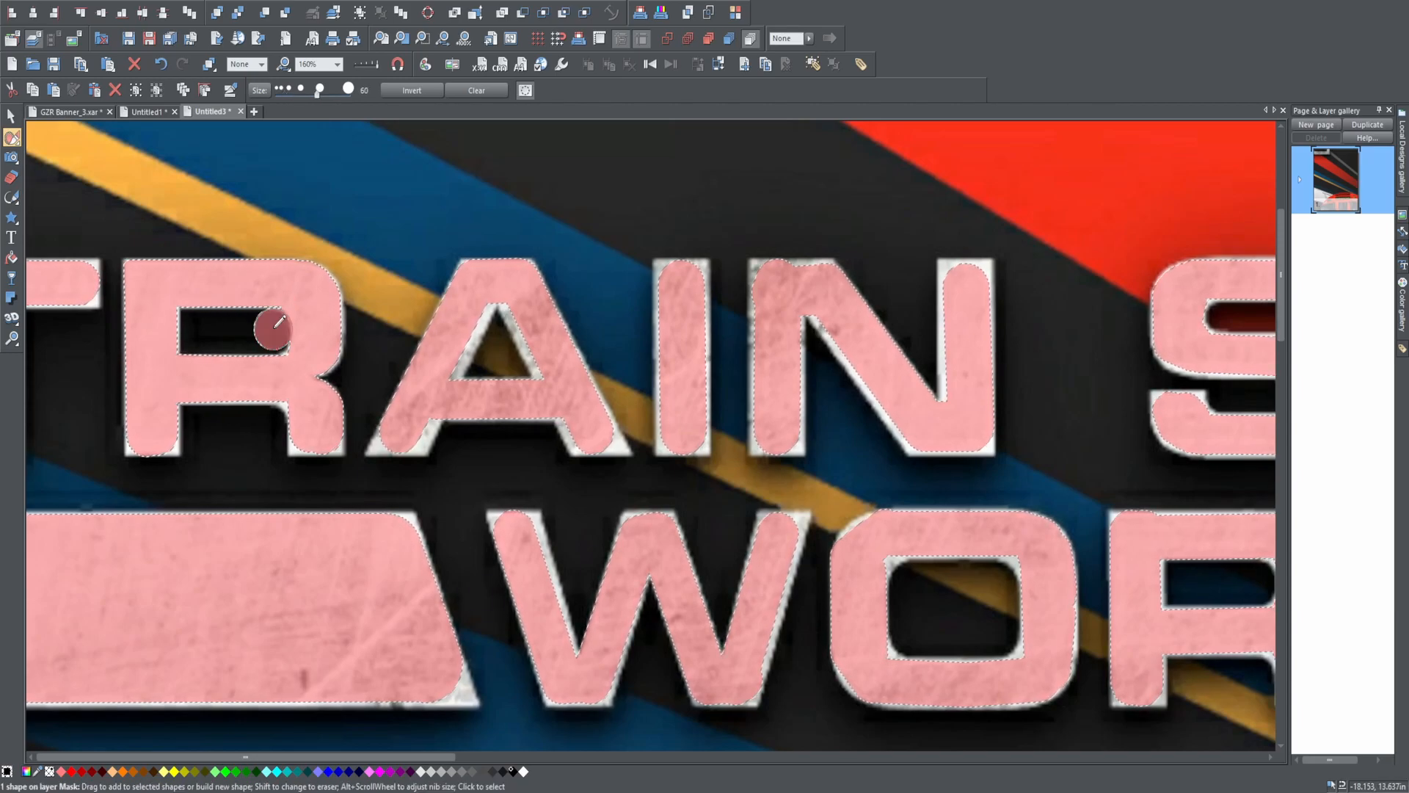
scroll(274, 329, "down", 5)
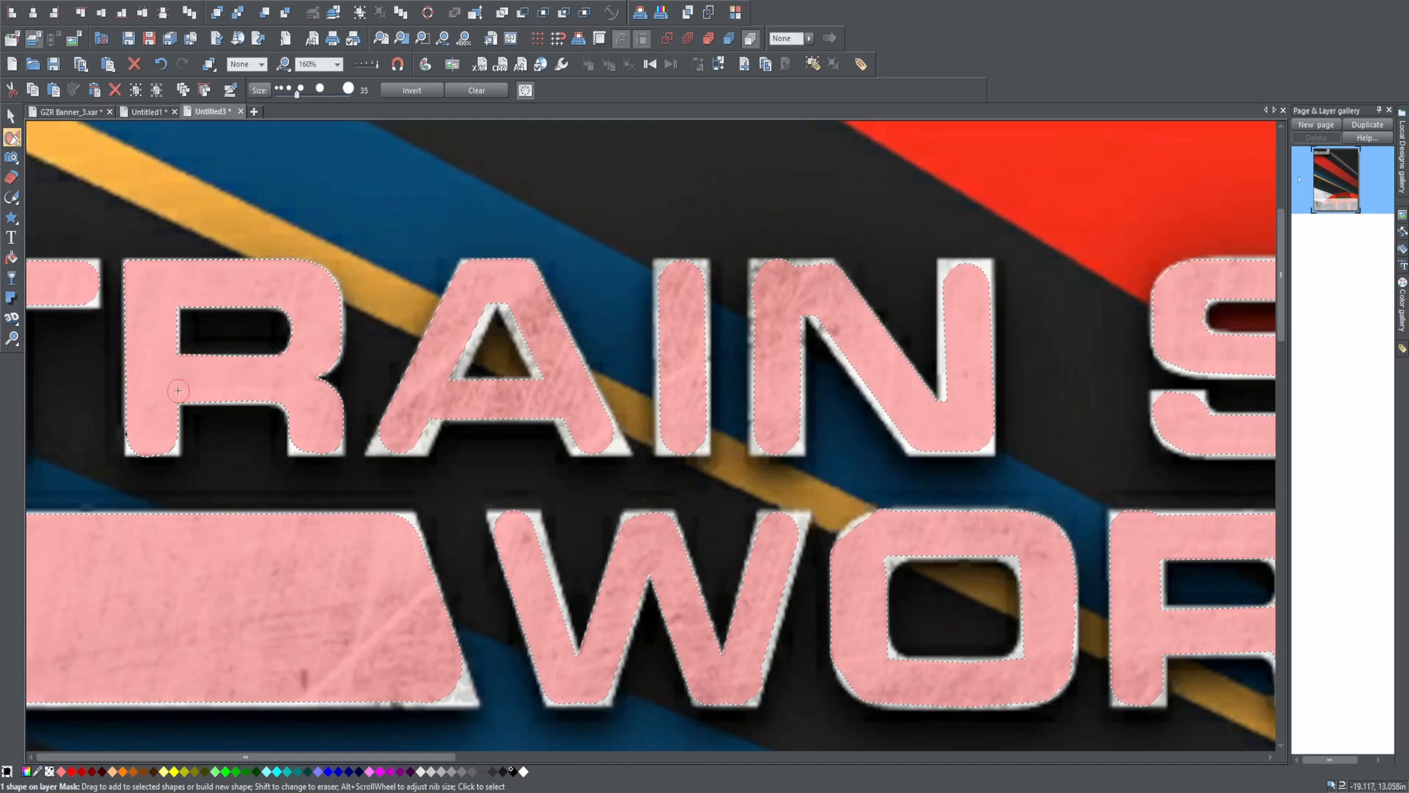
left_click_drag(176, 391, 316, 387)
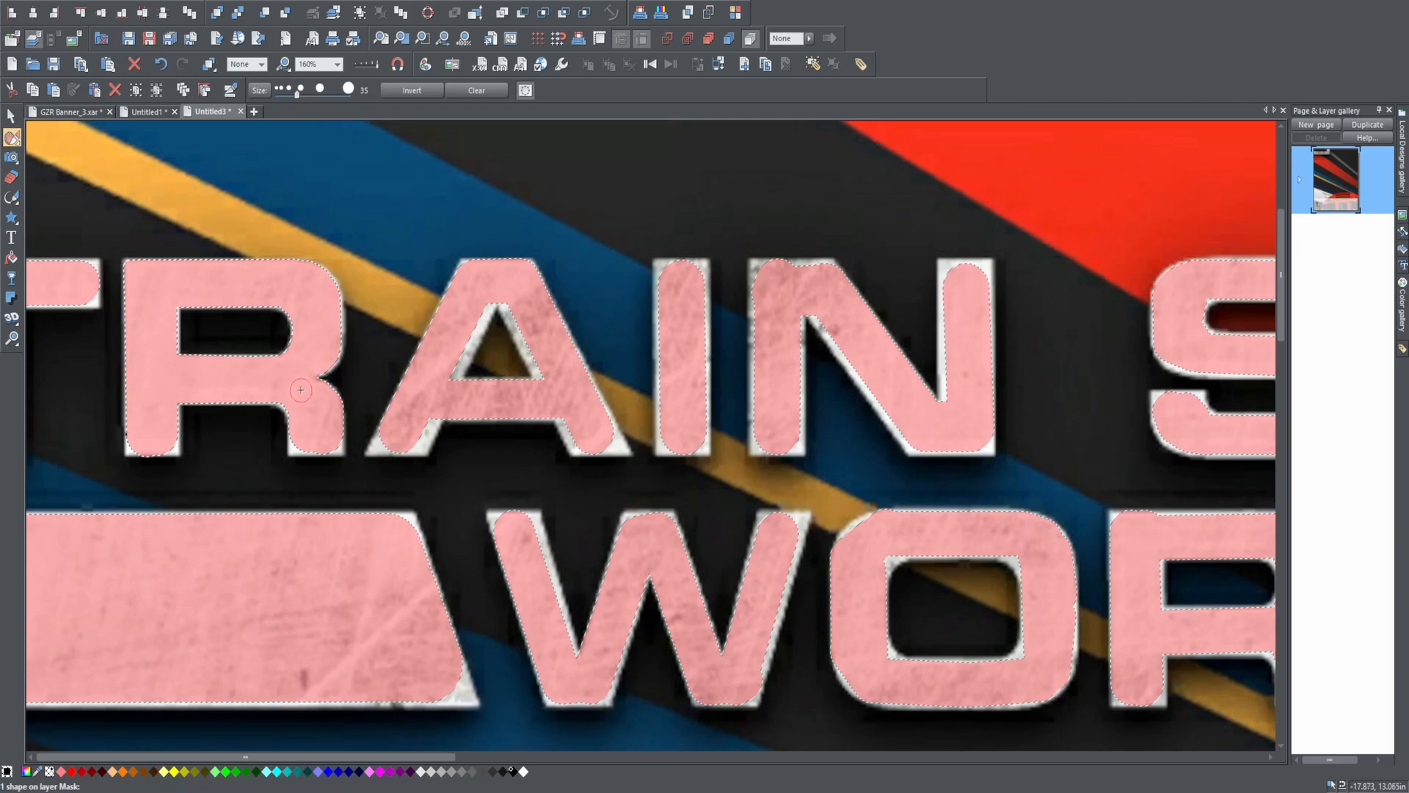
- Set the mask brush size to 25 and fill the mask into the bottom corners of both legs of the R
key("Left")
key("Left")
key("Left")
key("Left")
key("Right")
key("Right")
left_click_drag(320, 441, 335, 444)
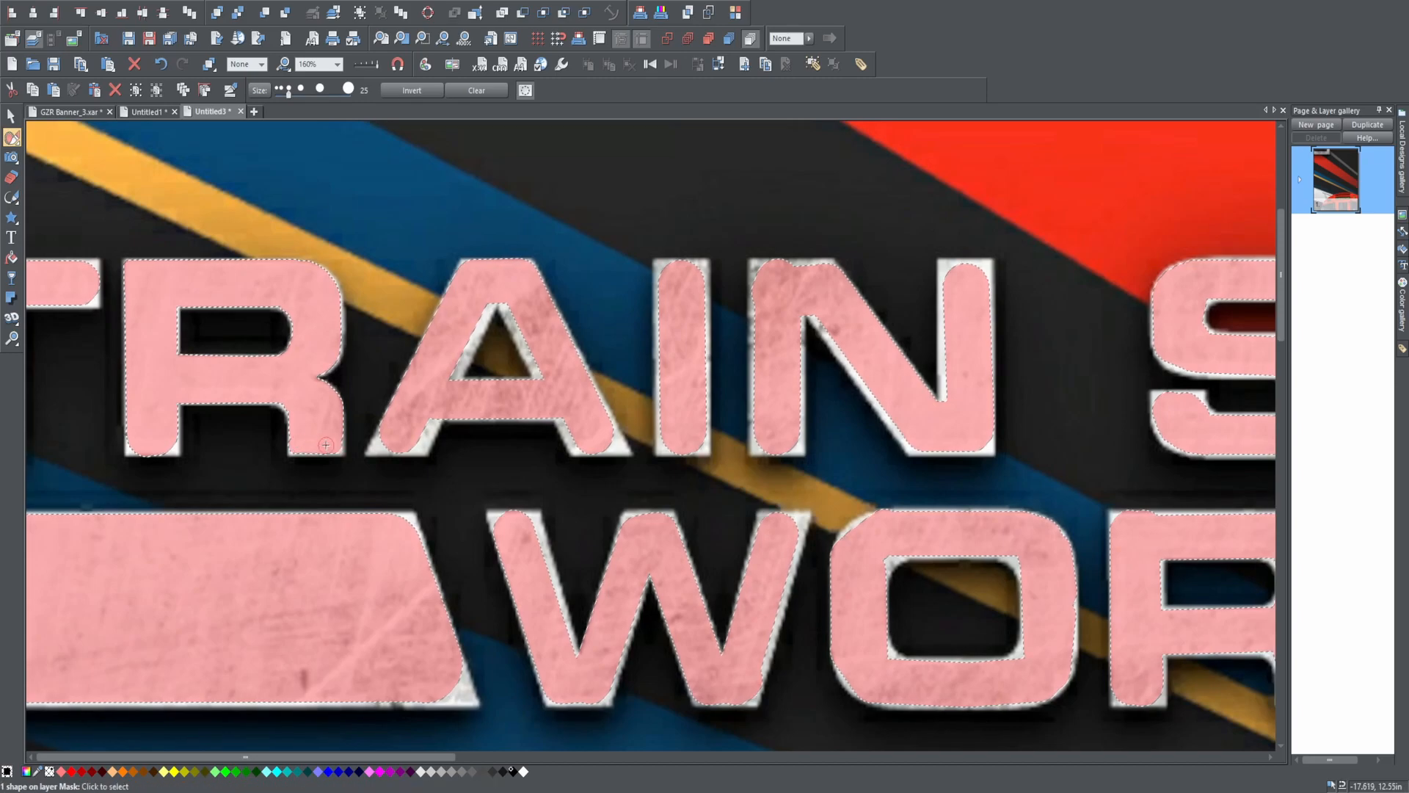
left_click_drag(132, 443, 166, 441)
- Extend the mask to the edges of the A in TRAIN, filling the corners at the foot of its right leg
left_click_drag(167, 288, 167, 287)
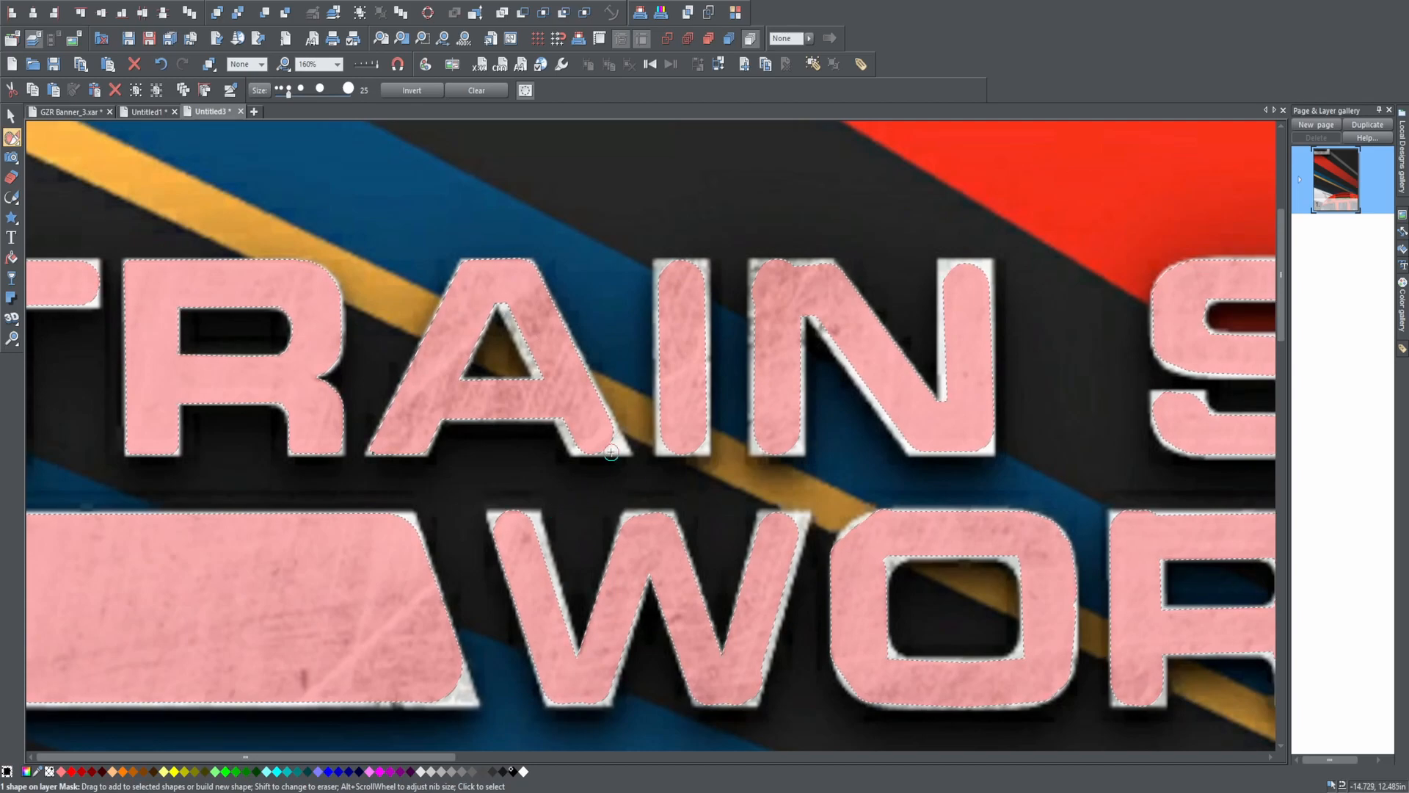
left_click(576, 445, "ctrl")
left_click(619, 445, "ctrl")
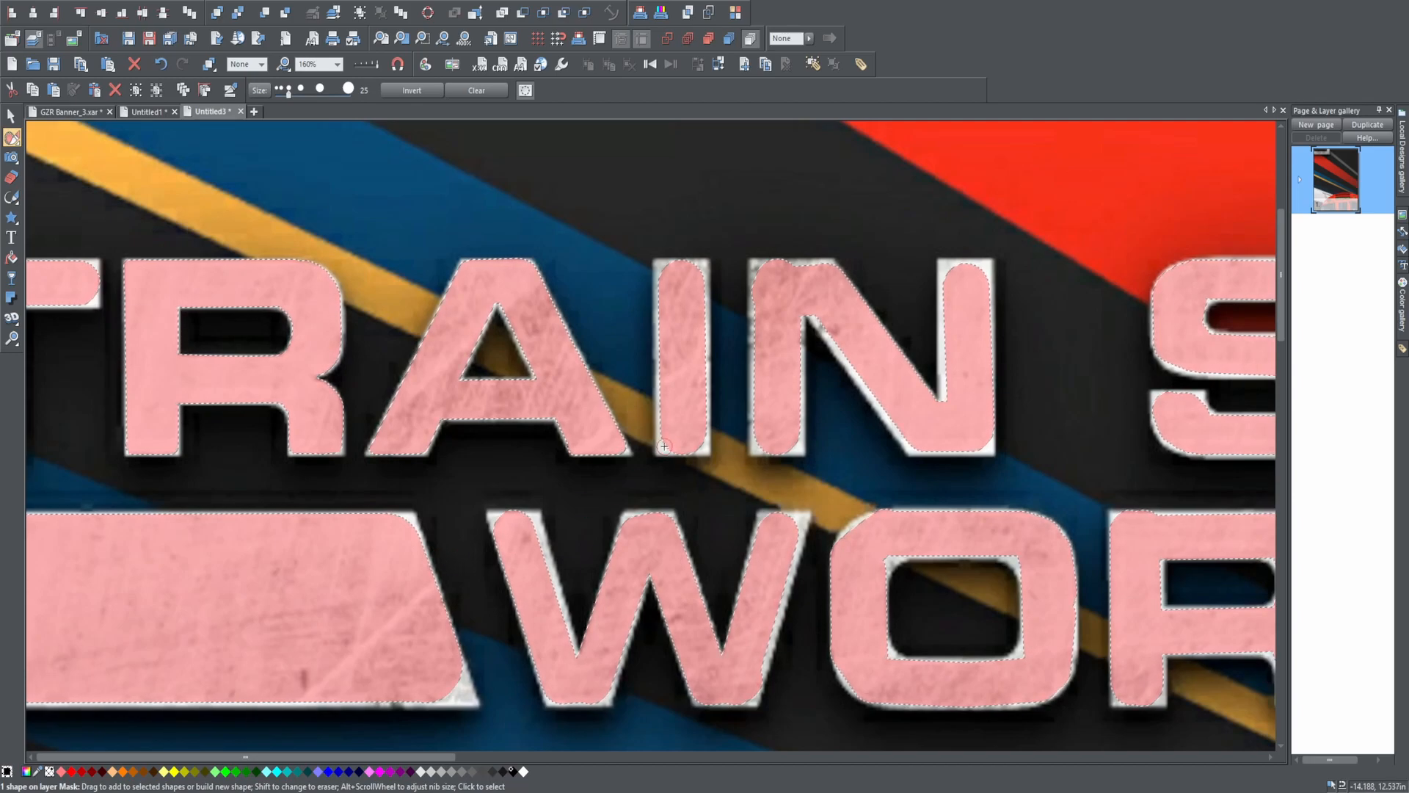
- Fill the mask out to the edges and corners of the I in TRAIN and the left stem of the N
mouse_move(663, 447)
left_mouse_down()
mouse_move(704, 448)
mouse_move(673, 445)
mouse_move(692, 375)
left_mouse_up()
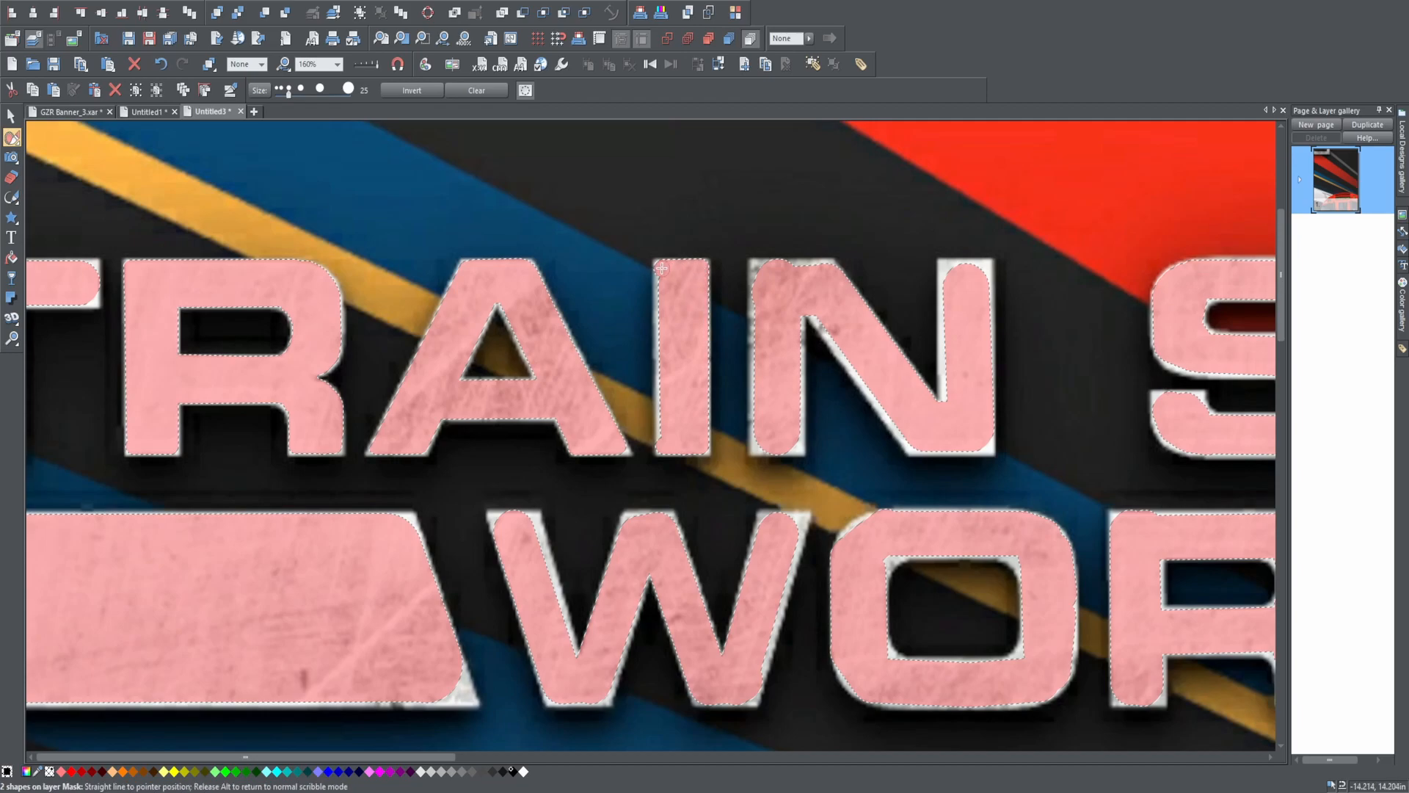
left_click_drag(664, 445, 757, 445)
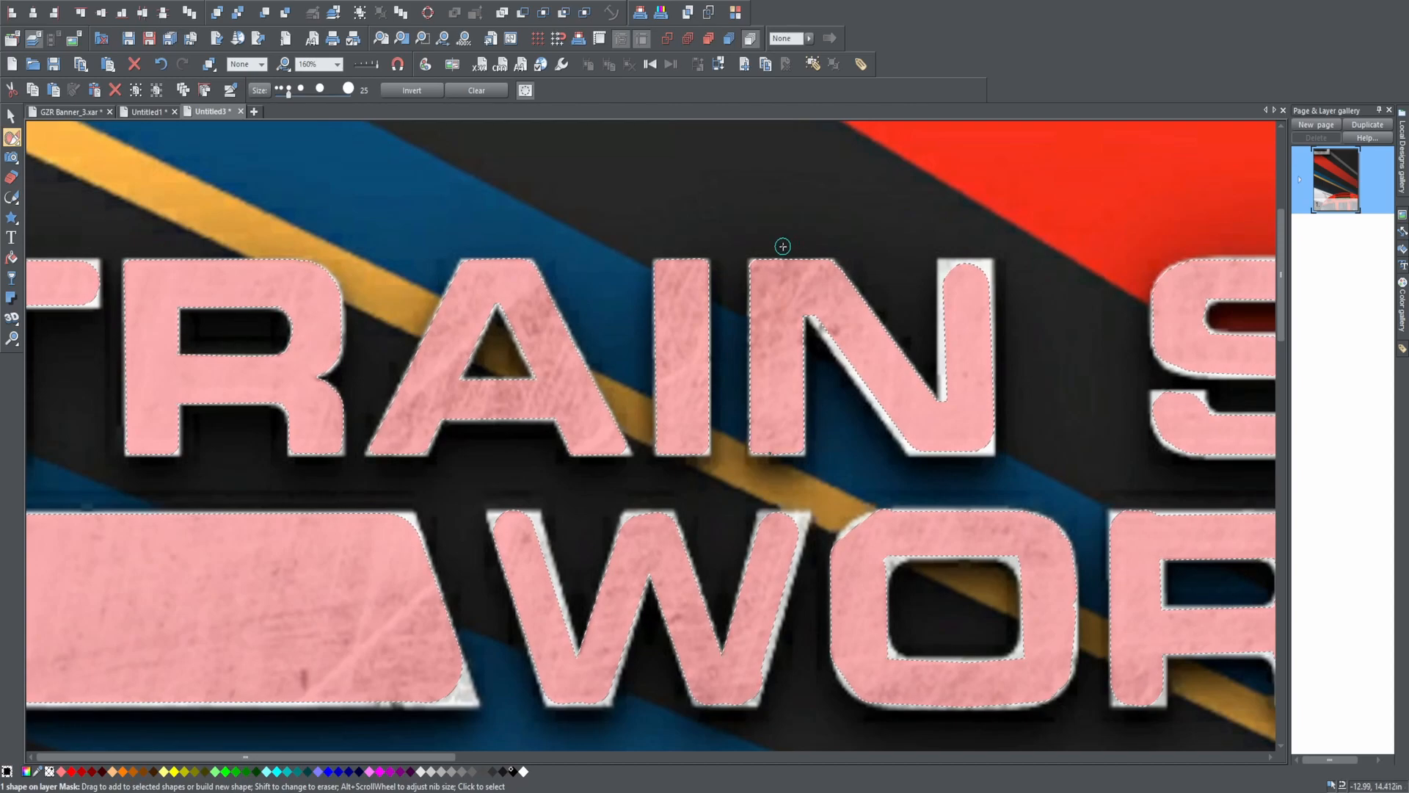
left_click_drag(771, 231, 890, 216)
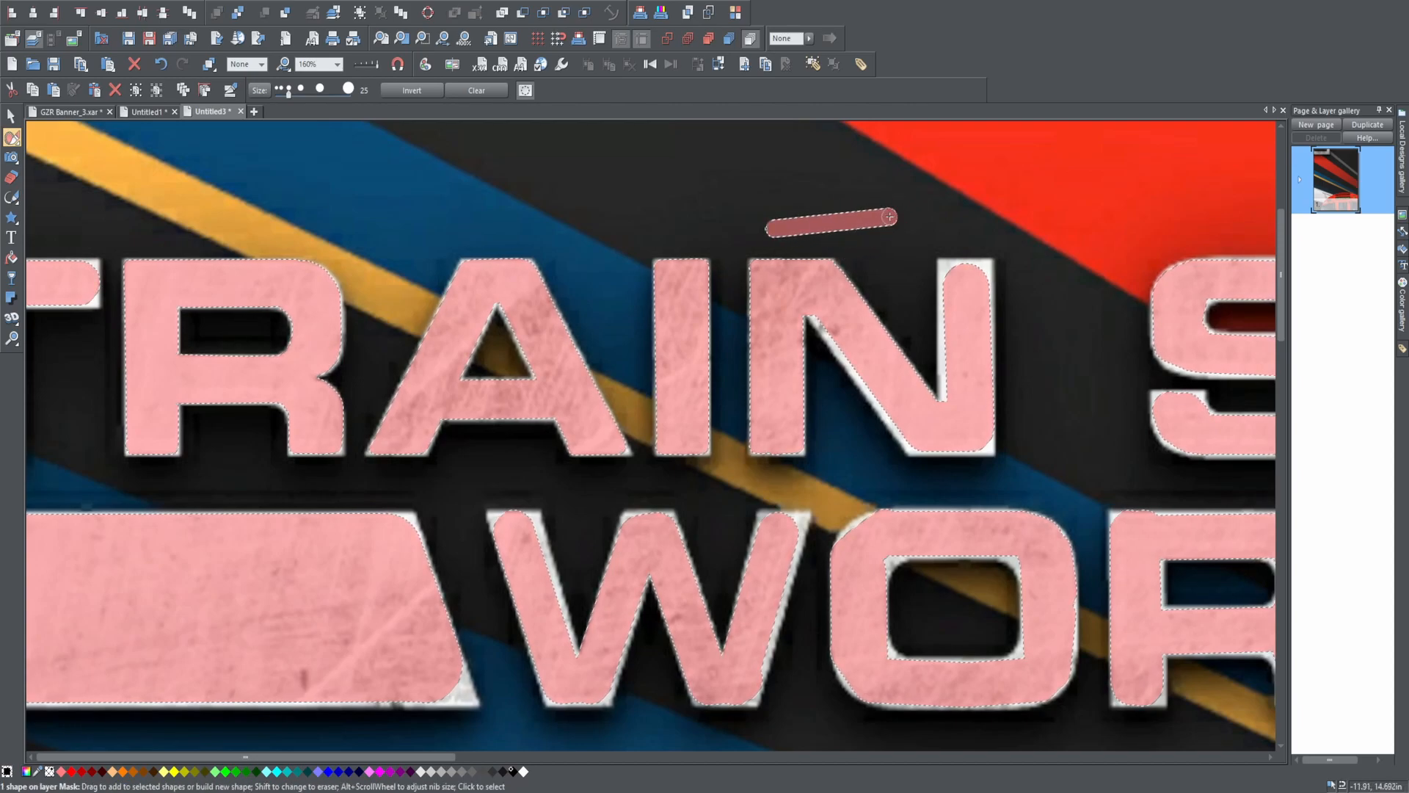
key("ctrl+z")
left_click_drag(783, 287, 777, 341)
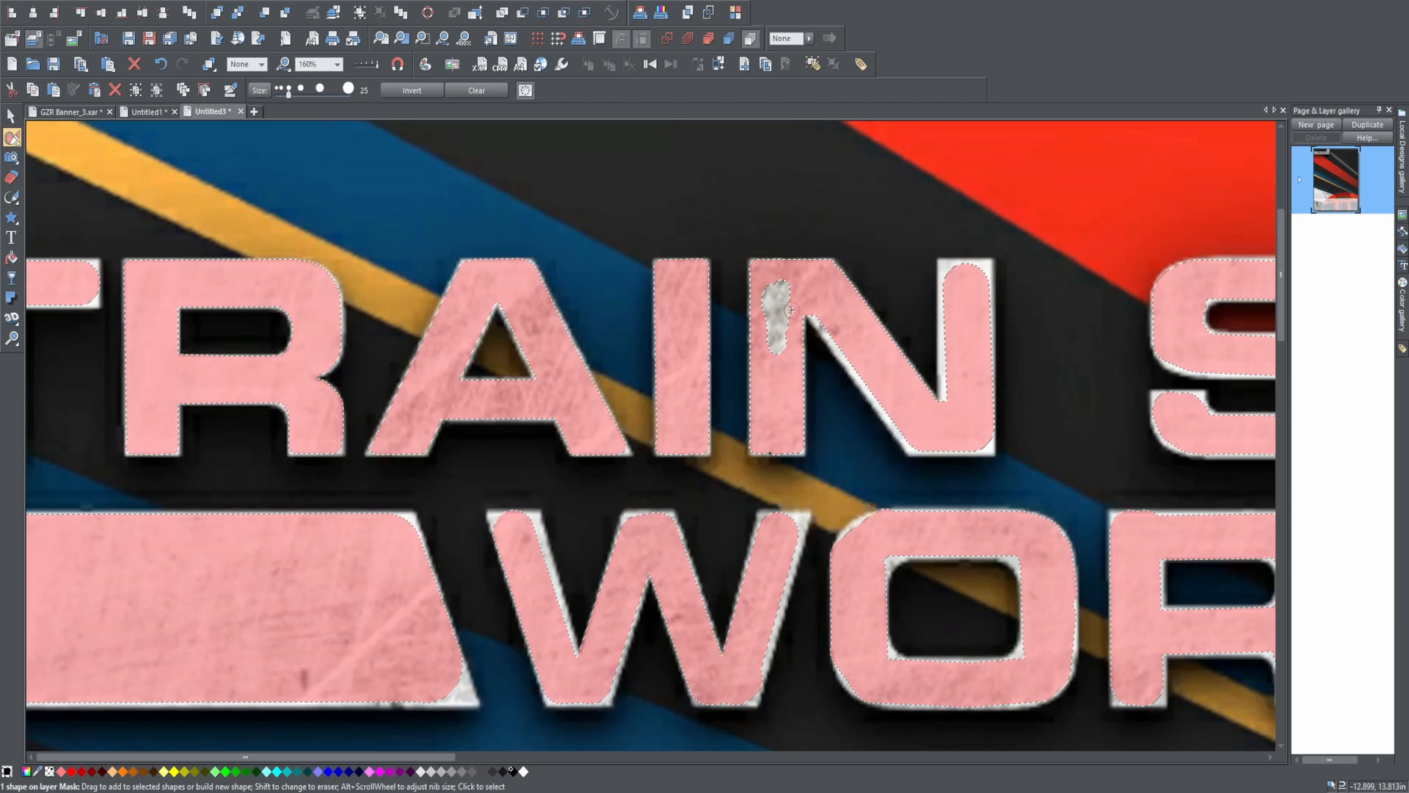
key("ctrl+z")
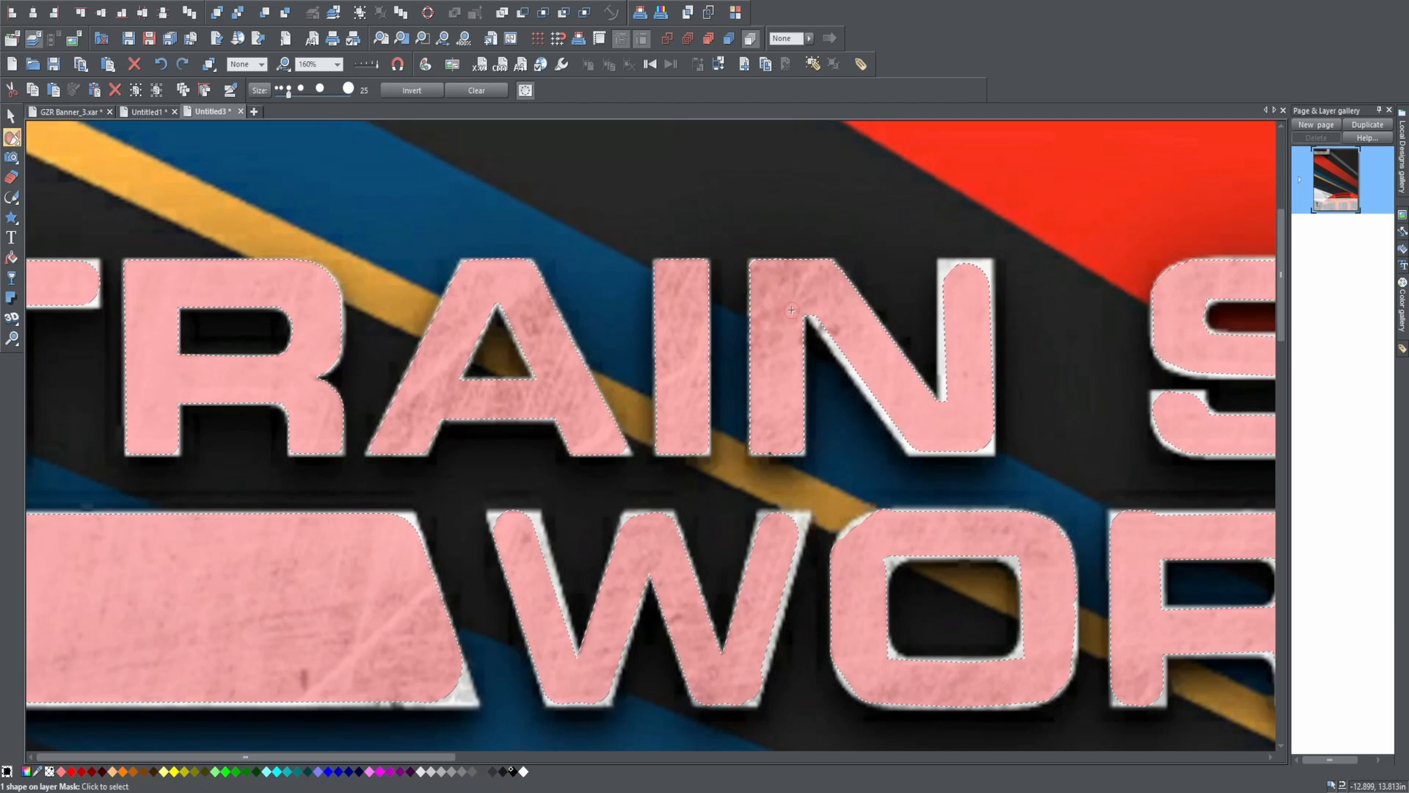
mouse_move(748, 250)
left_mouse_down()
mouse_move(857, 253)
mouse_move(734, 255)
mouse_move(855, 252)
mouse_move(852, 240)
left_mouse_up()
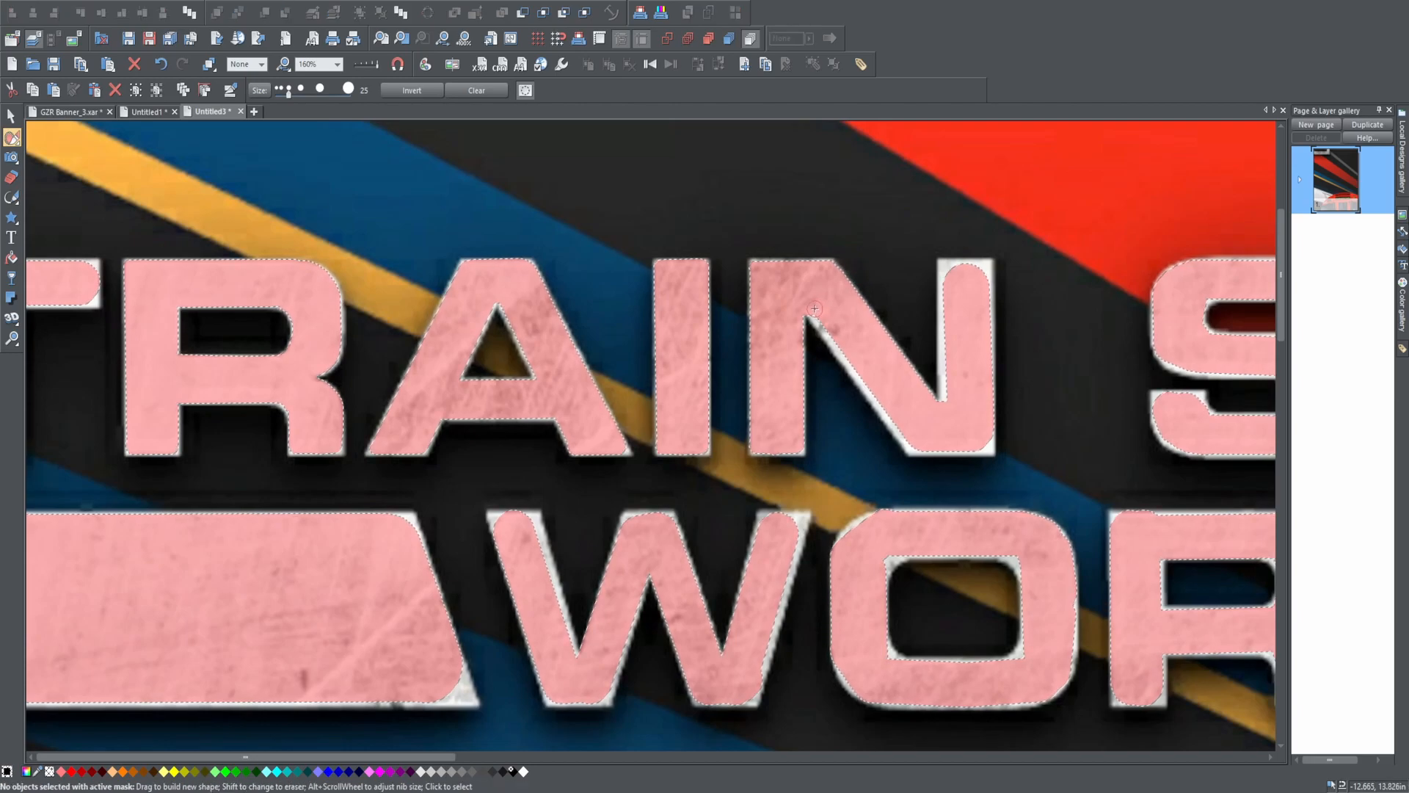
- Paint straight mask strokes along the N's diagonal and right stem to cover its remaining uncovered edges
mouse_move(815, 309)
left_mouse_down("alt")
mouse_move(912, 439)
mouse_move(984, 443)
mouse_move(984, 270)
mouse_move(949, 393)
left_mouse_up("alt")
scroll(949, 393, "right", 3)
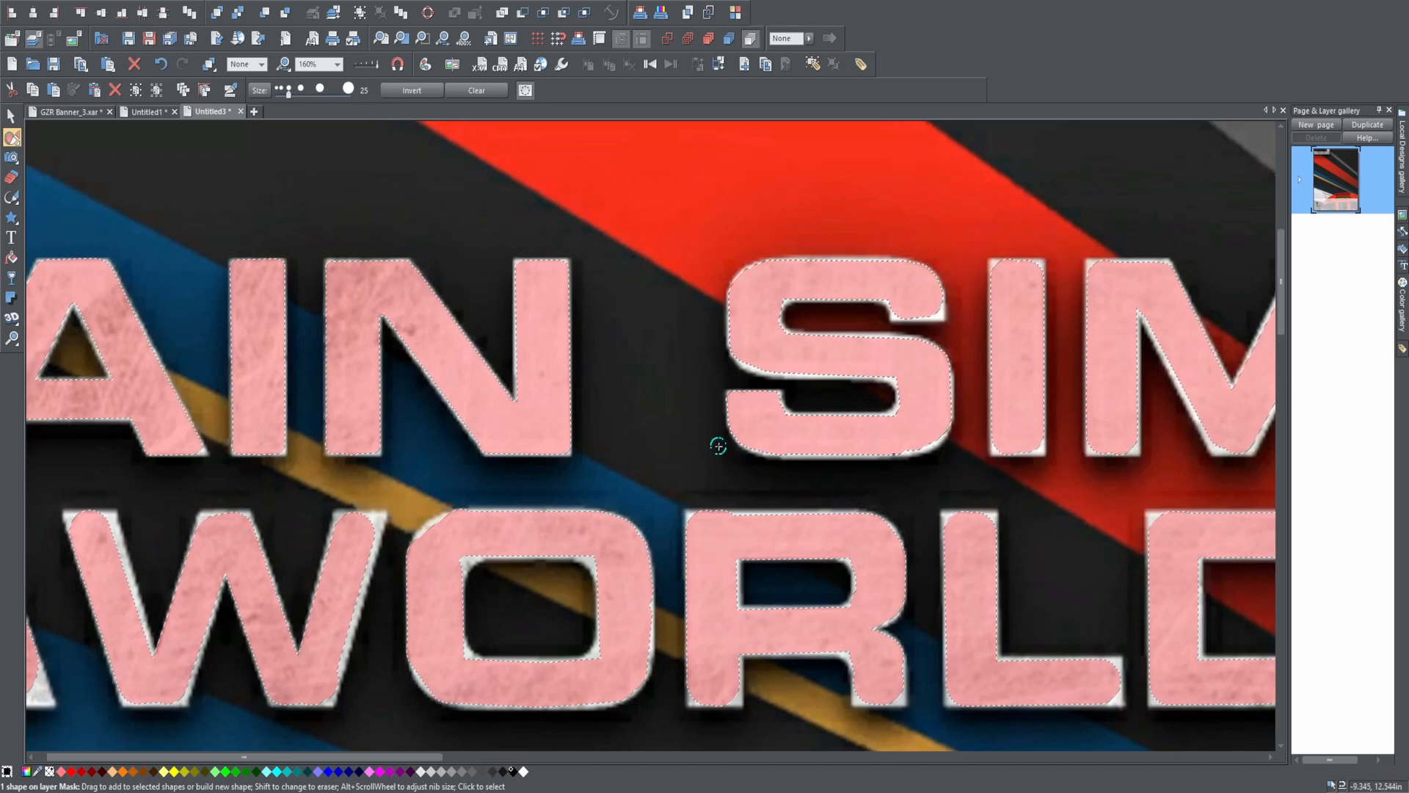
- Inspect the mask edges around the O and R of WORLD up close, and check the SIM lettering
scroll(719, 446, "up", 4)
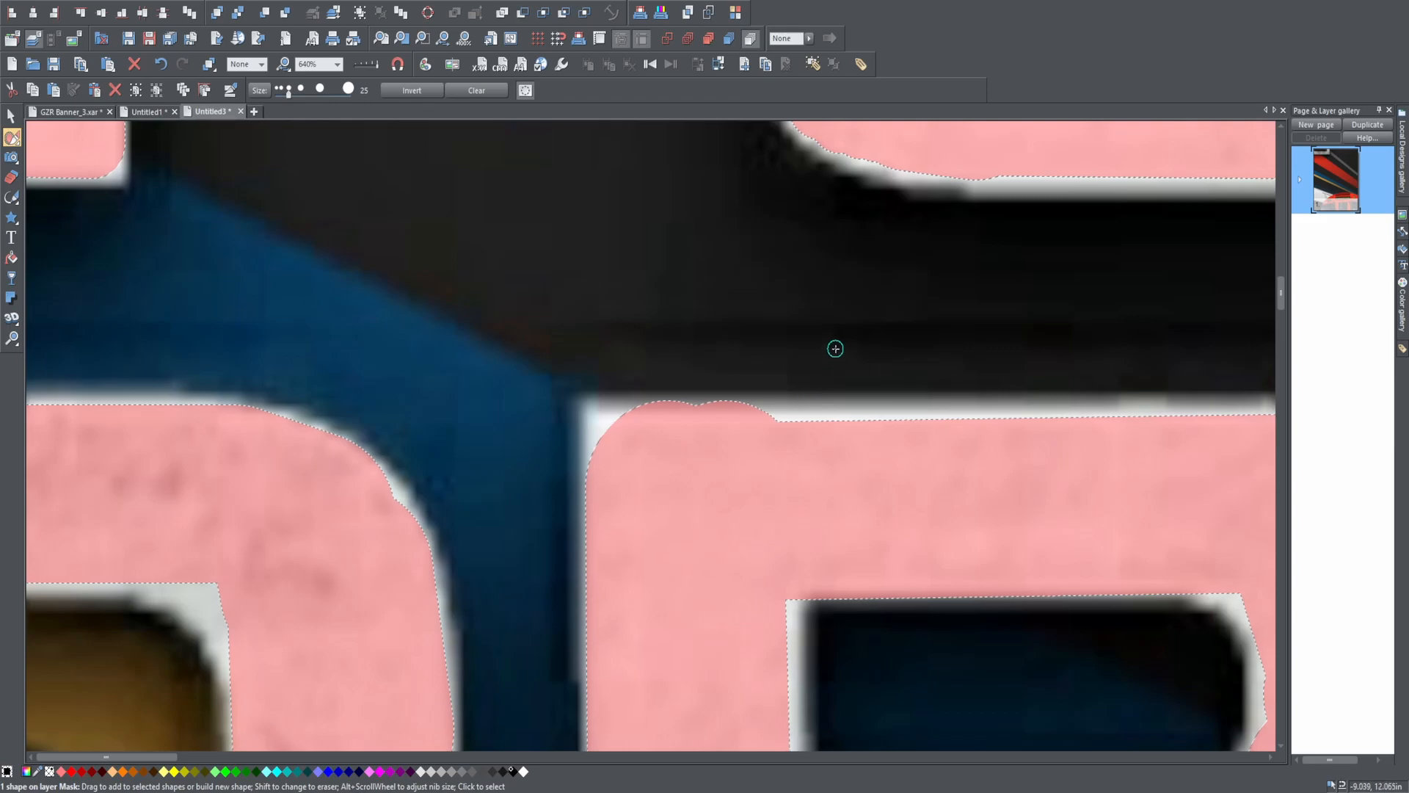
scroll(836, 348, "left", 2)
scroll(835, 349, "right", 3)
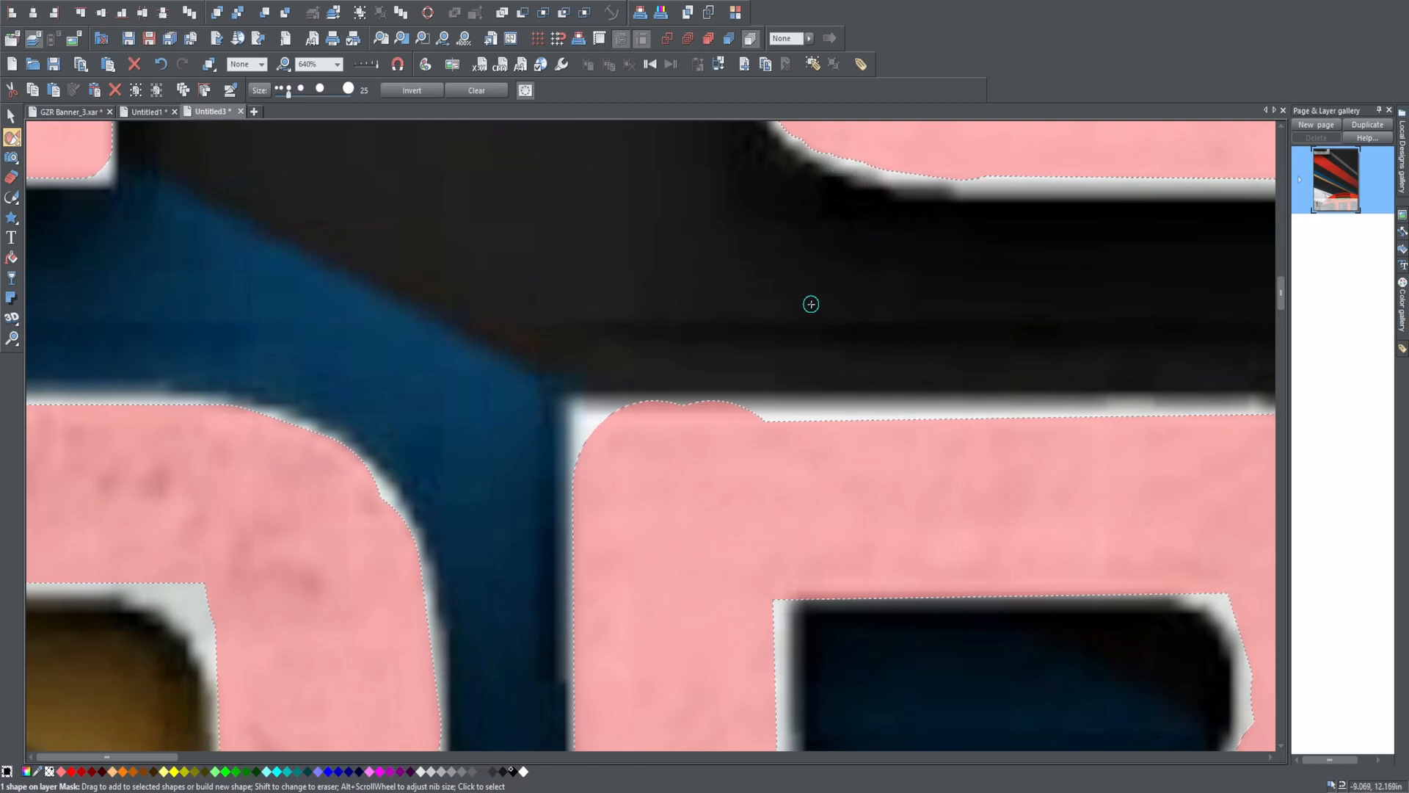
scroll(792, 290, "down", 4)
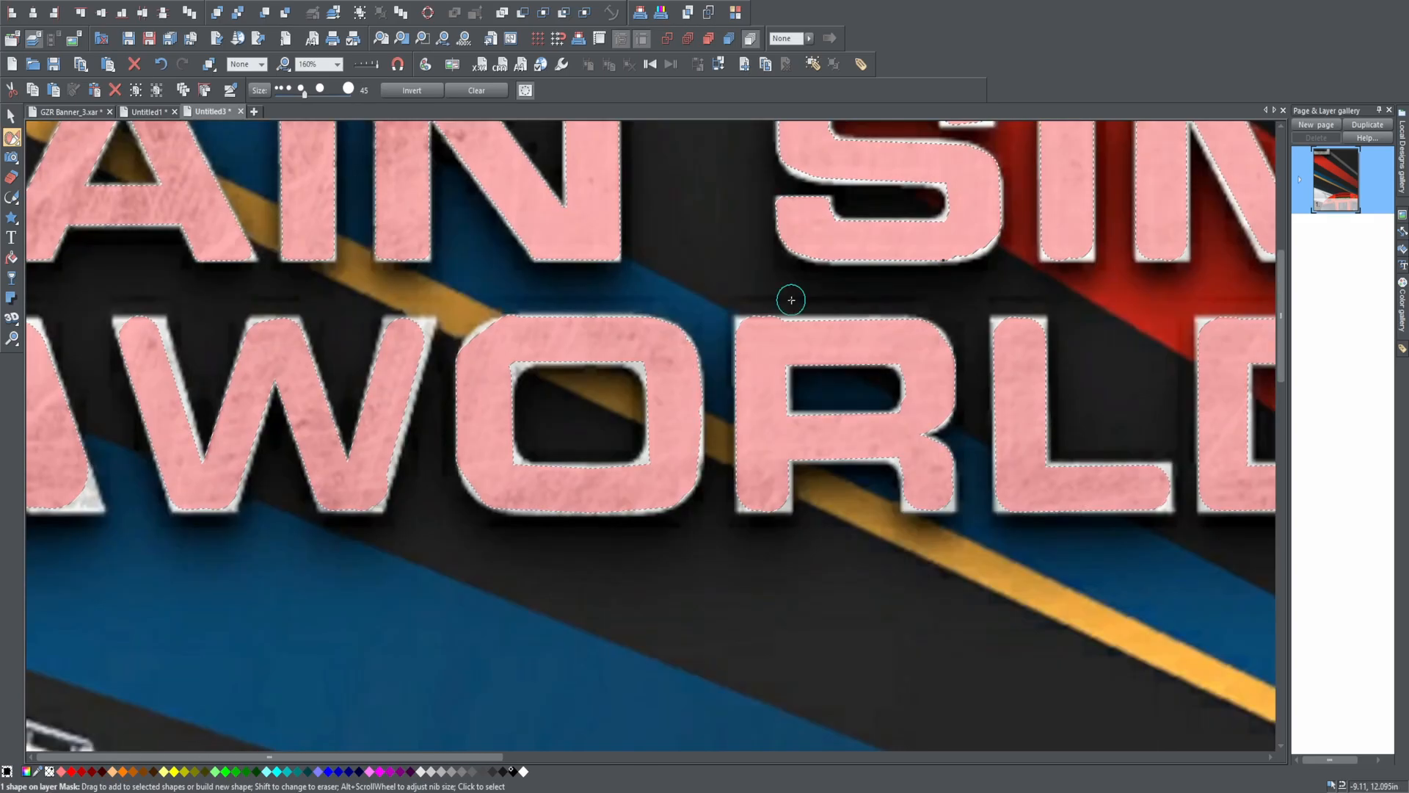
scroll(791, 300, "down", 1)
scroll(804, 331, "up", 2)
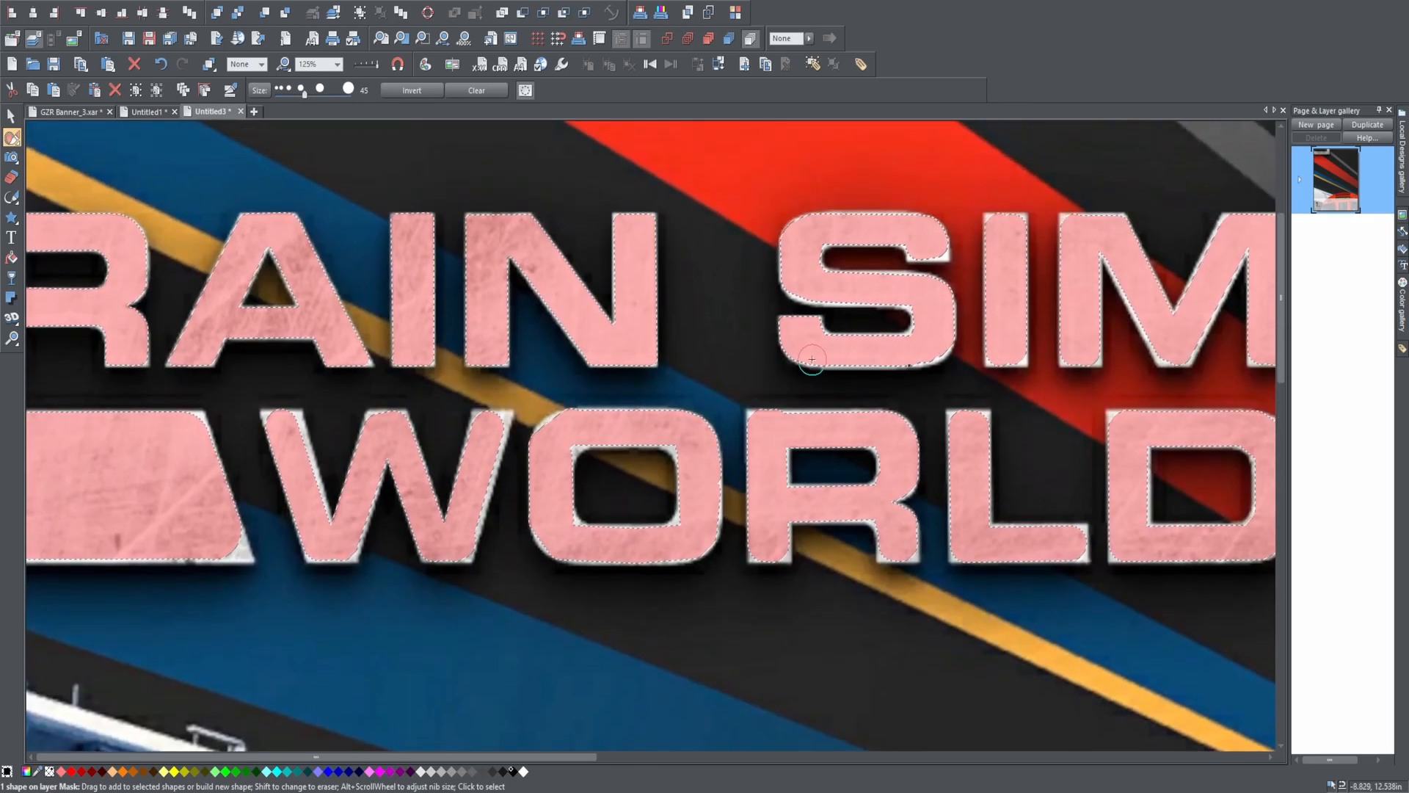
scroll(816, 335, "right", 1)
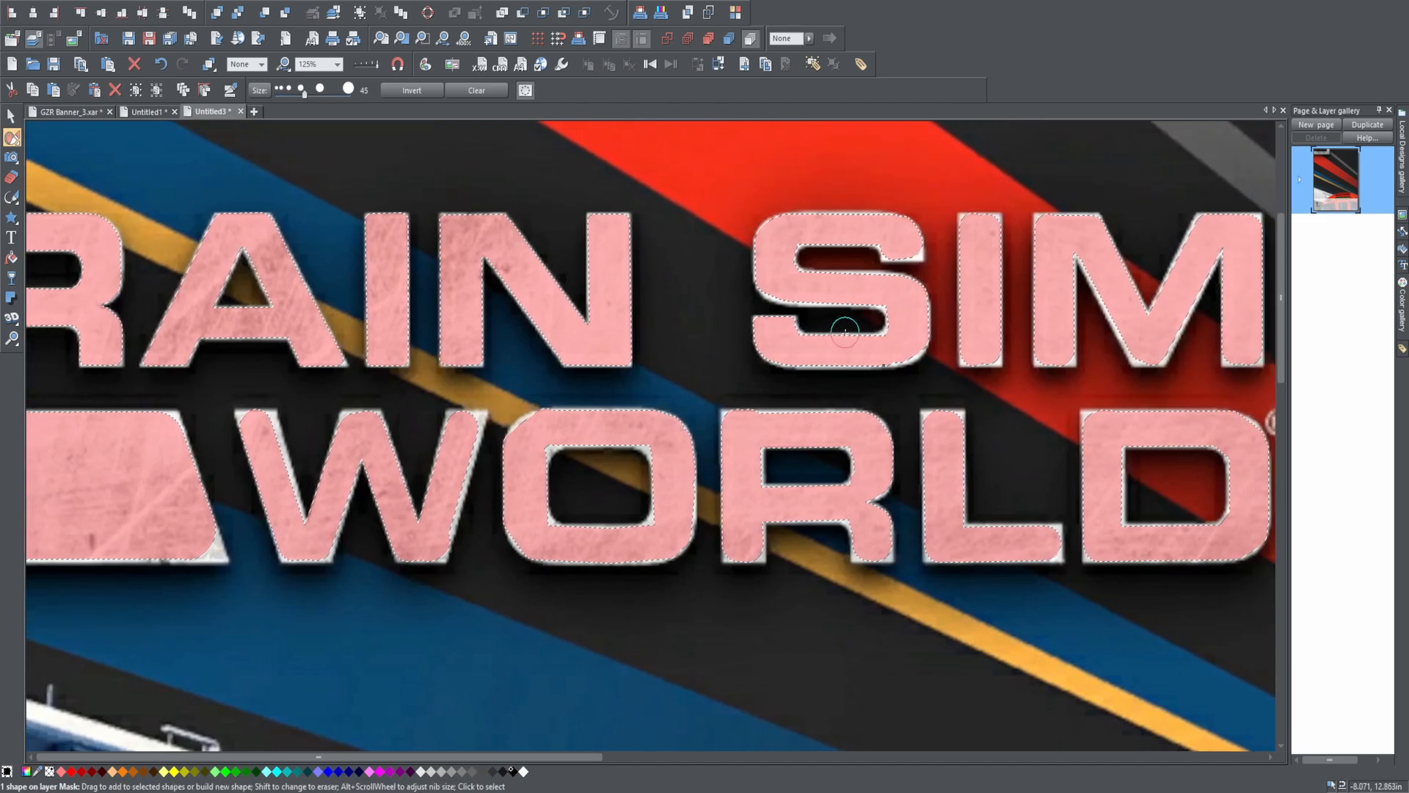
scroll(845, 332, "up", 1)
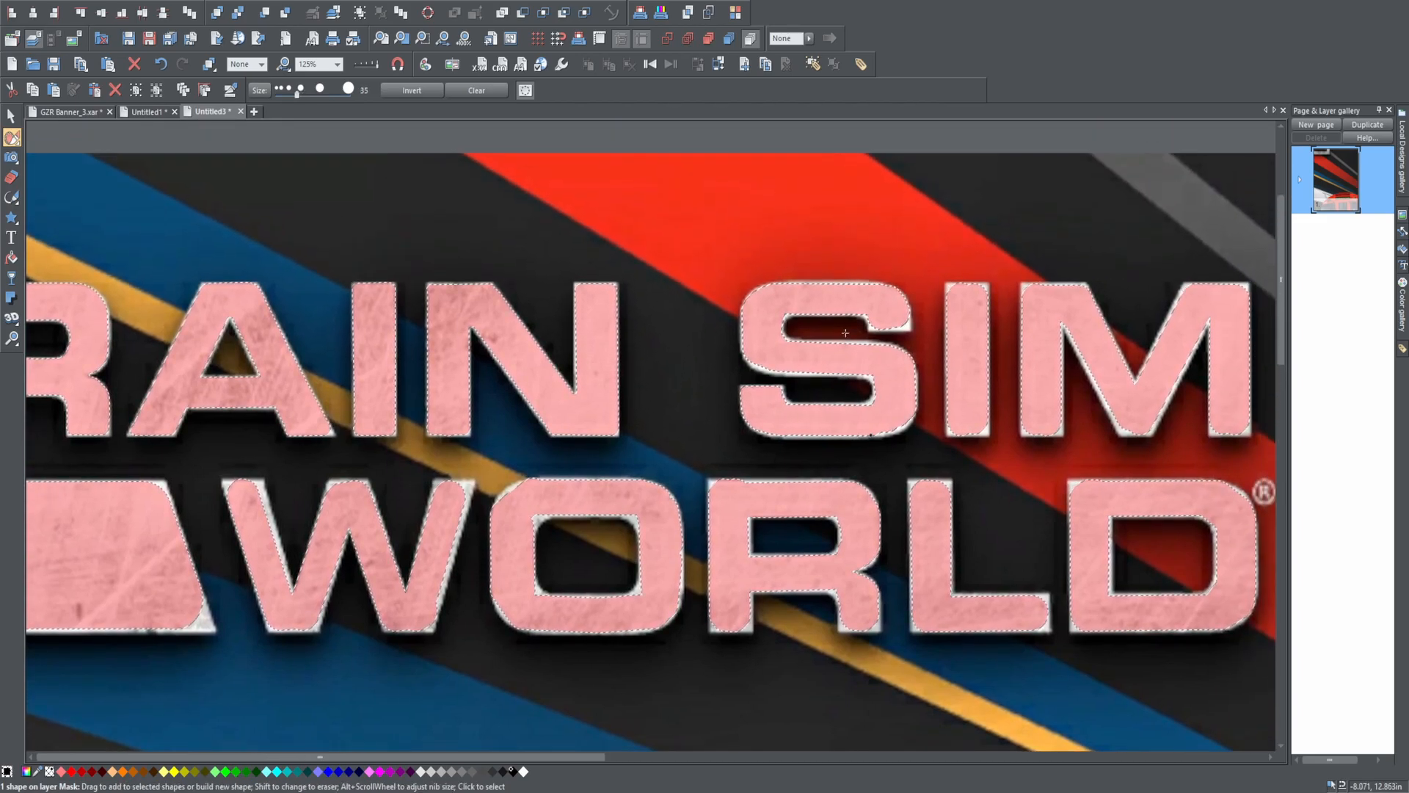
- Set the mask brush size to 30 and fill the mask out to the curves and upper-right tip of the S in SIM
scroll(845, 333, "down", 1, "alt")
scroll(863, 359, "up", 2, "ctrl")
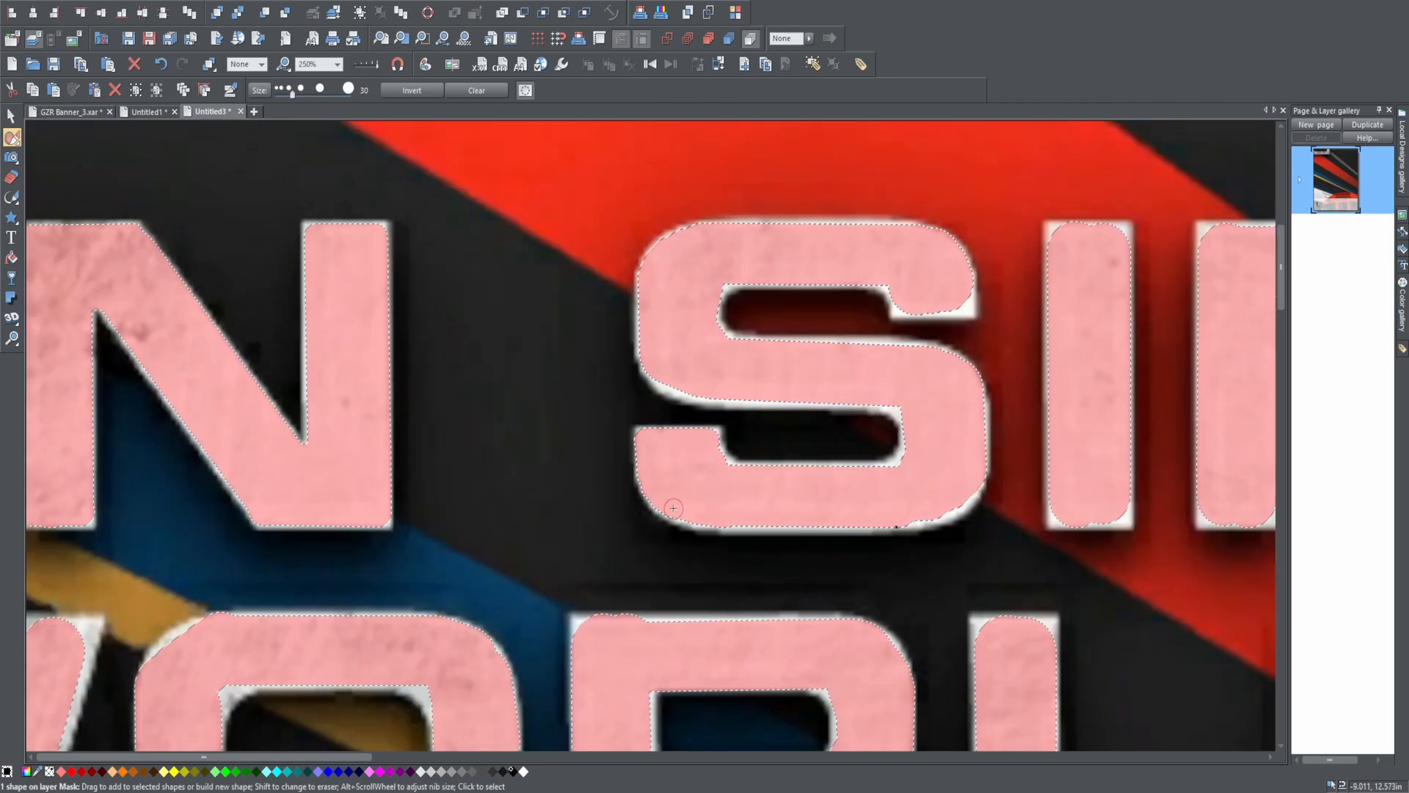
left_click(680, 510, "alt")
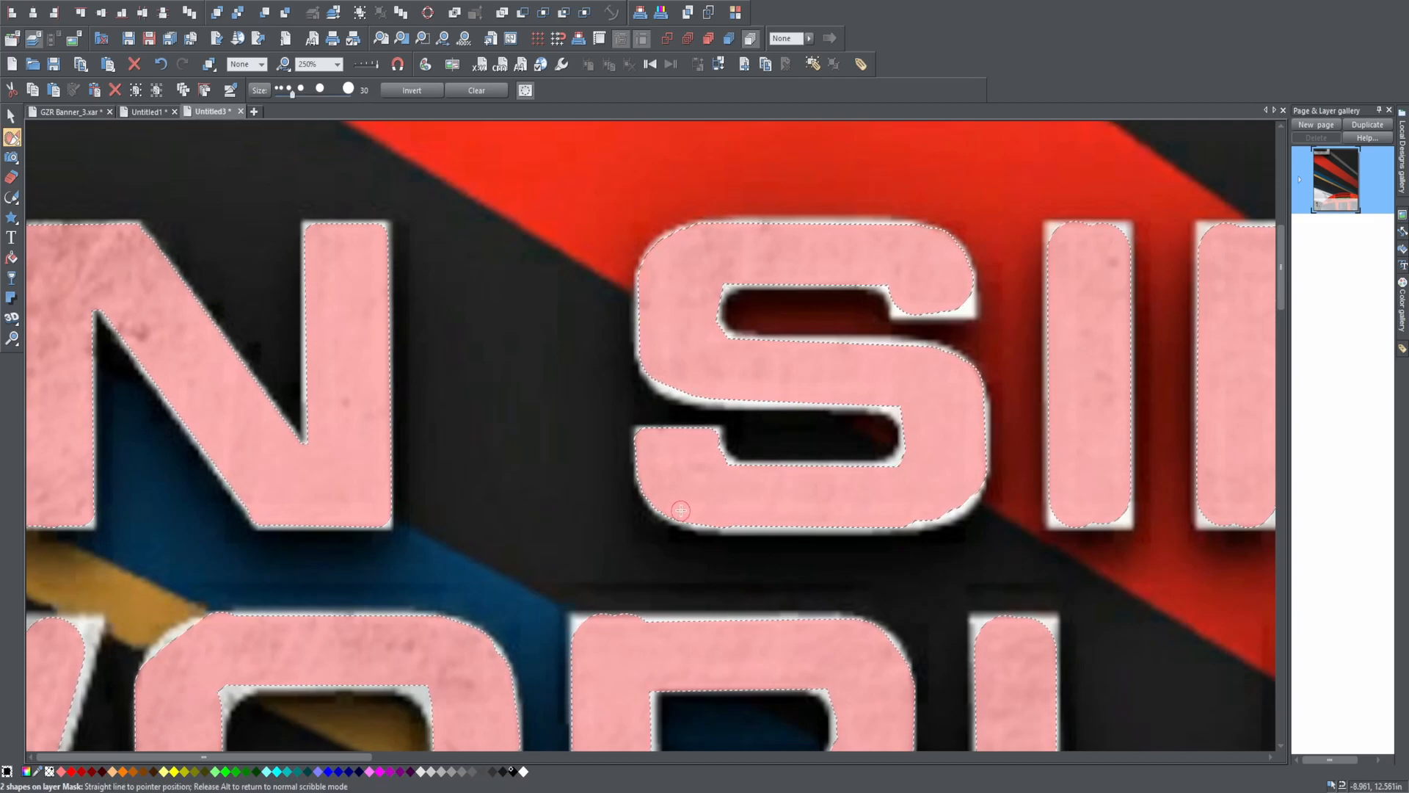
key("ctrl+z")
left_click(908, 518, "alt")
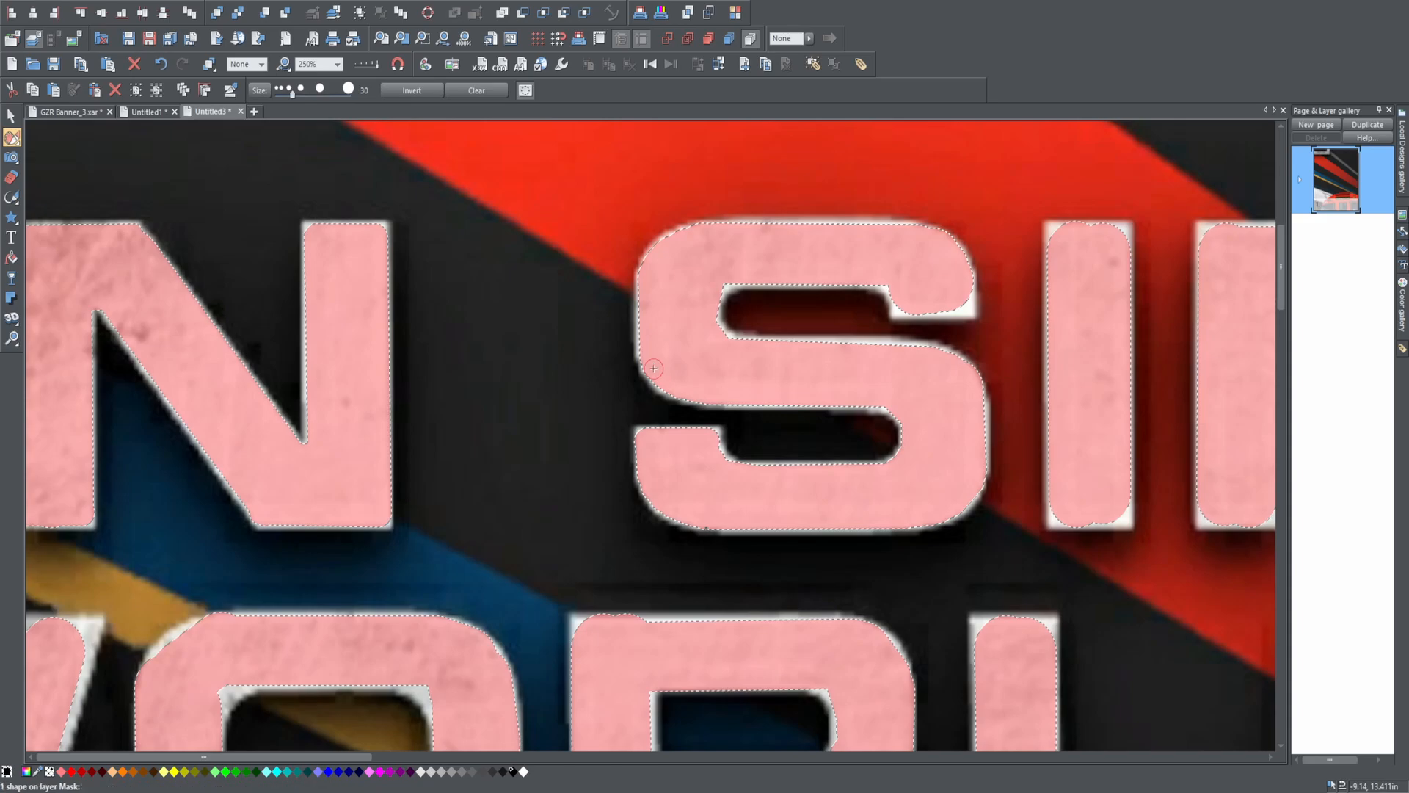
left_click_drag(901, 304, 969, 304)
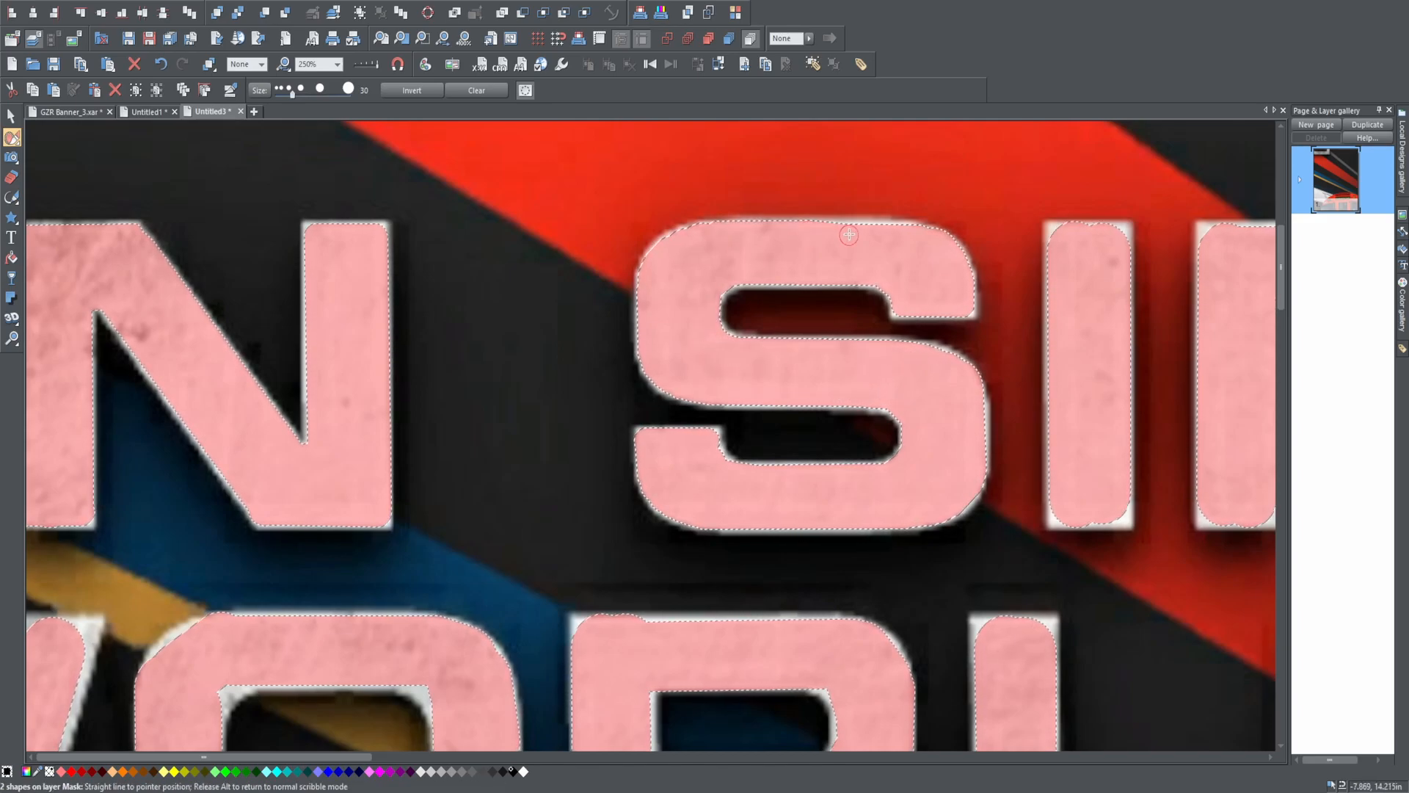
- Paint straight mask strokes along the left and bottom edges of the square around the large 2
scroll(849, 235, "right", 2)
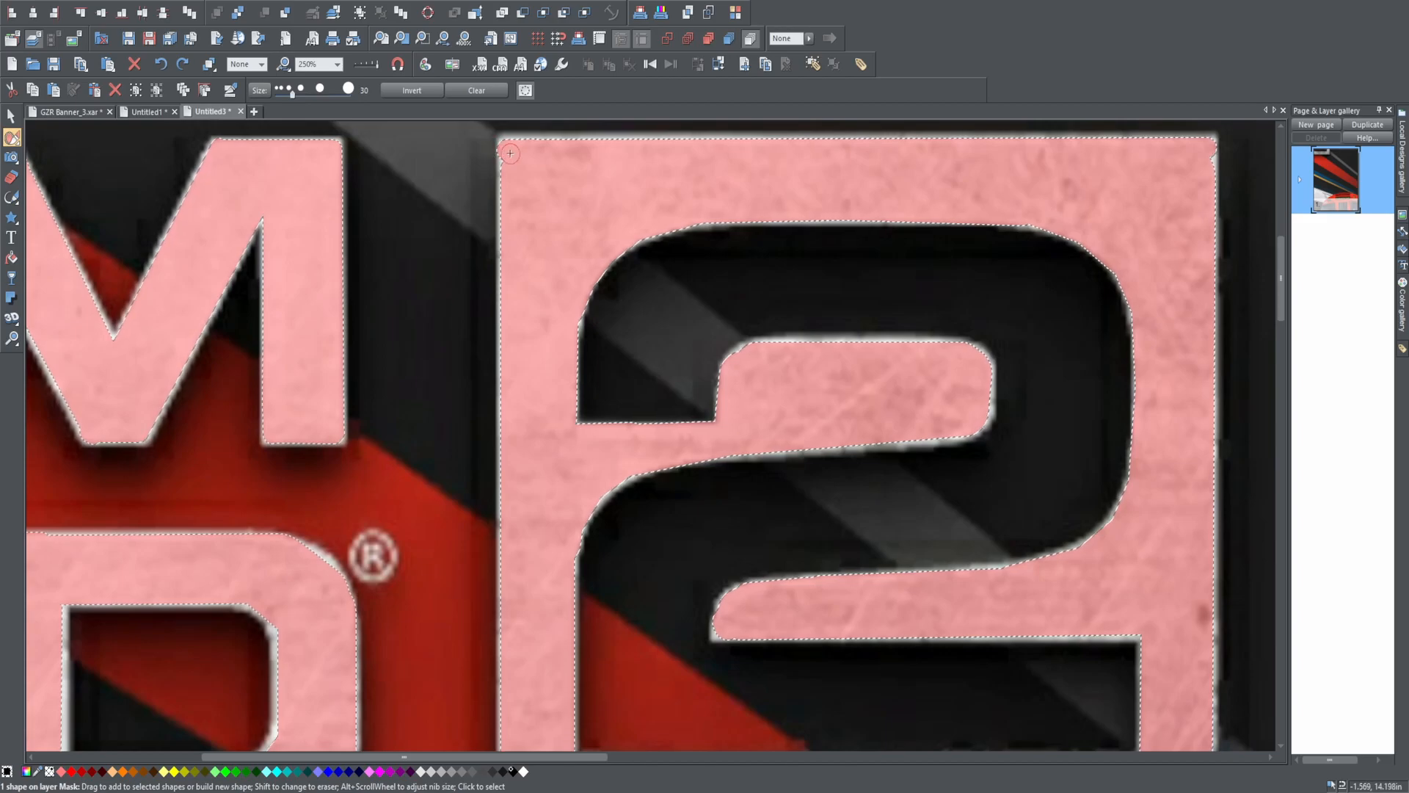
mouse_move(509, 148)
left_mouse_down()
mouse_move(529, 381)
mouse_move(500, 689)
mouse_move(529, 708)
mouse_move(507, 736)
left_mouse_up()
scroll(506, 620, "down", 3)
mouse_move(506, 620)
left_mouse_down()
mouse_move(518, 198)
mouse_move(514, 214)
mouse_move(900, 579)
mouse_move(1206, 620)
left_mouse_up()
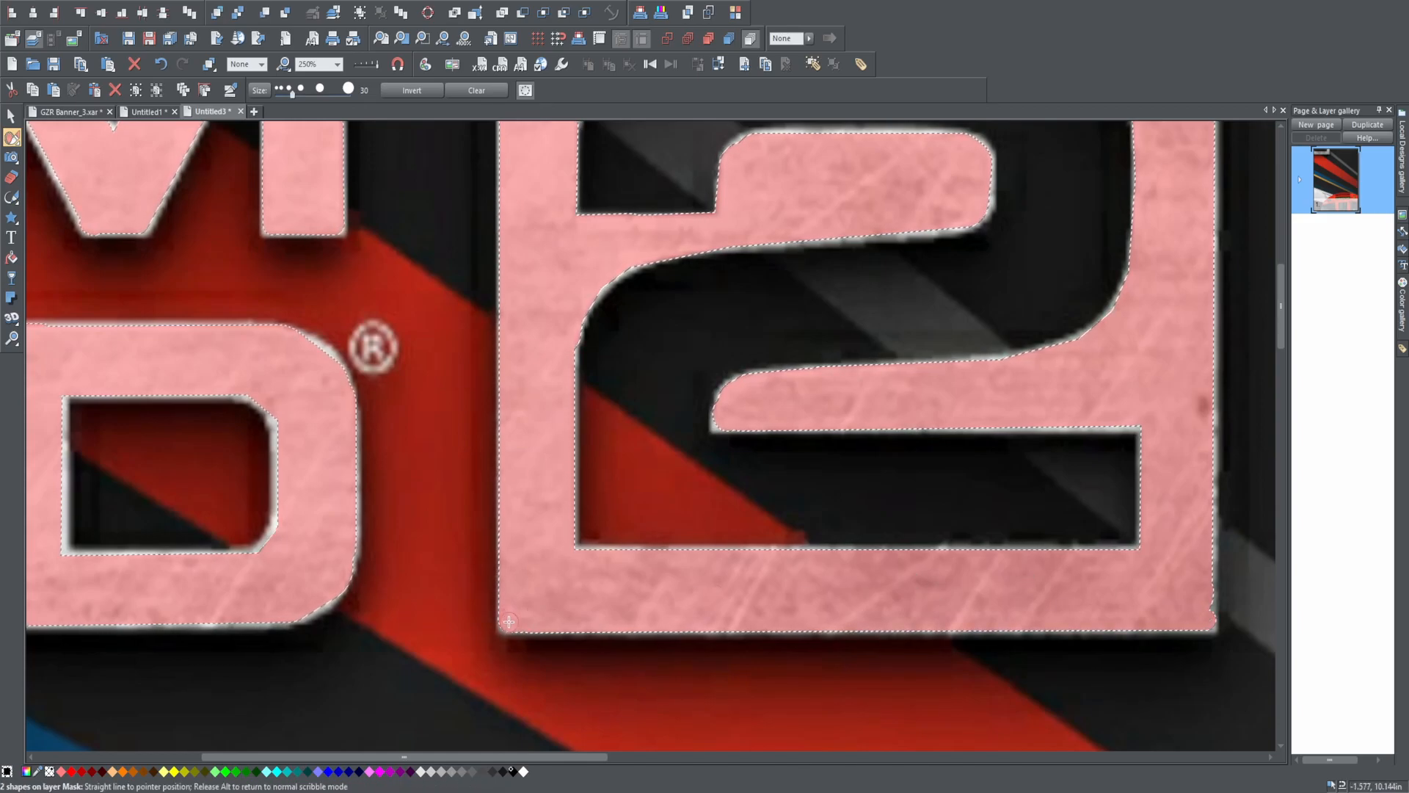
- Paint a straight mask stroke along the outer right edge of the square around the large 2
scroll(1116, 604, "up", 3)
scroll(1117, 604, "right", 3)
scroll(1117, 604, "down", 3)
mouse_move(975, 634)
left_mouse_down()
mouse_move(978, 113)
mouse_move(975, 203)
left_mouse_up()
scroll(974, 203, "down", 5)
scroll(329, 510, "up", 1)
- Set the mask brush size to 55 and trim the mask along the inner curve at the 2's lower-left bend
scroll(361, 459, "up", 5)
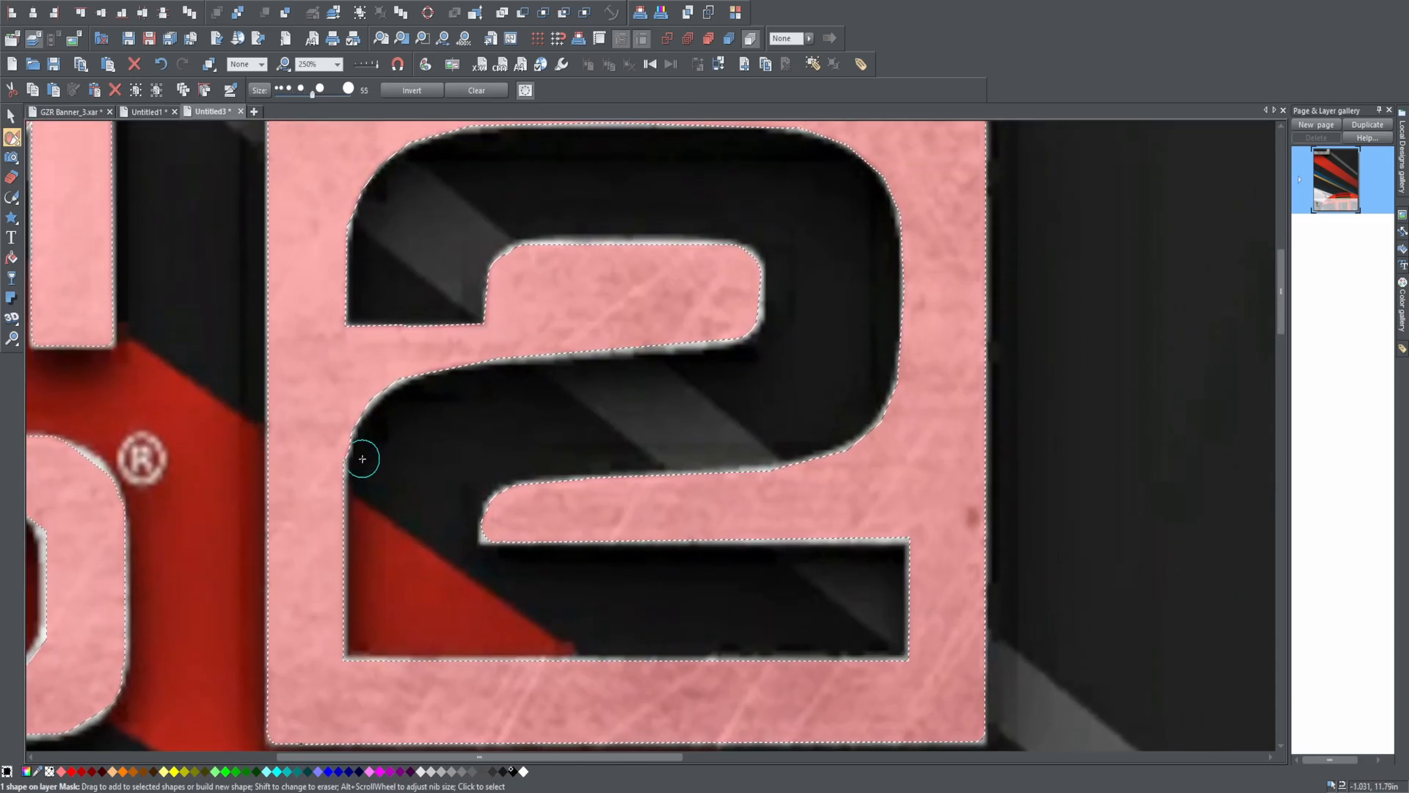
key("shift")
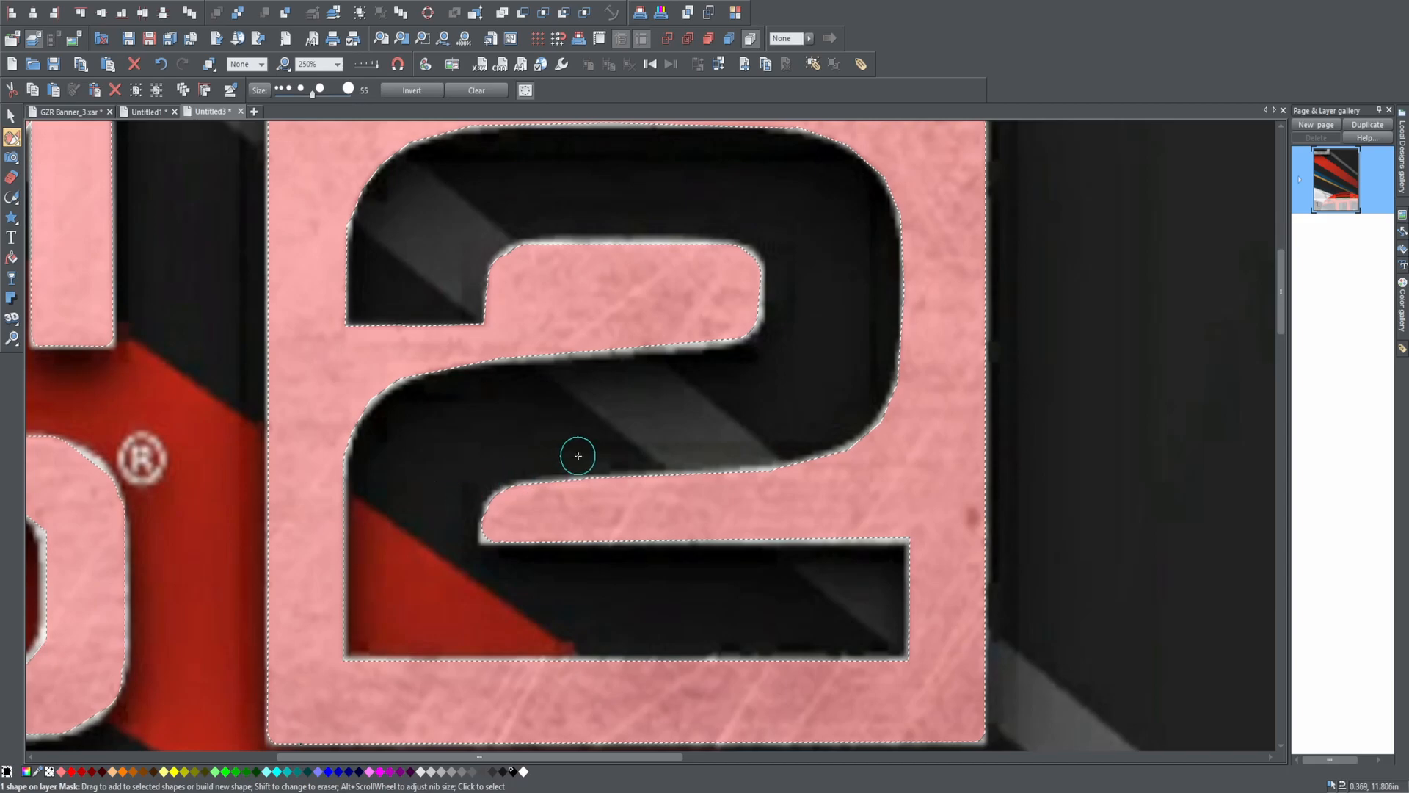
scroll(634, 418, "up", 1)
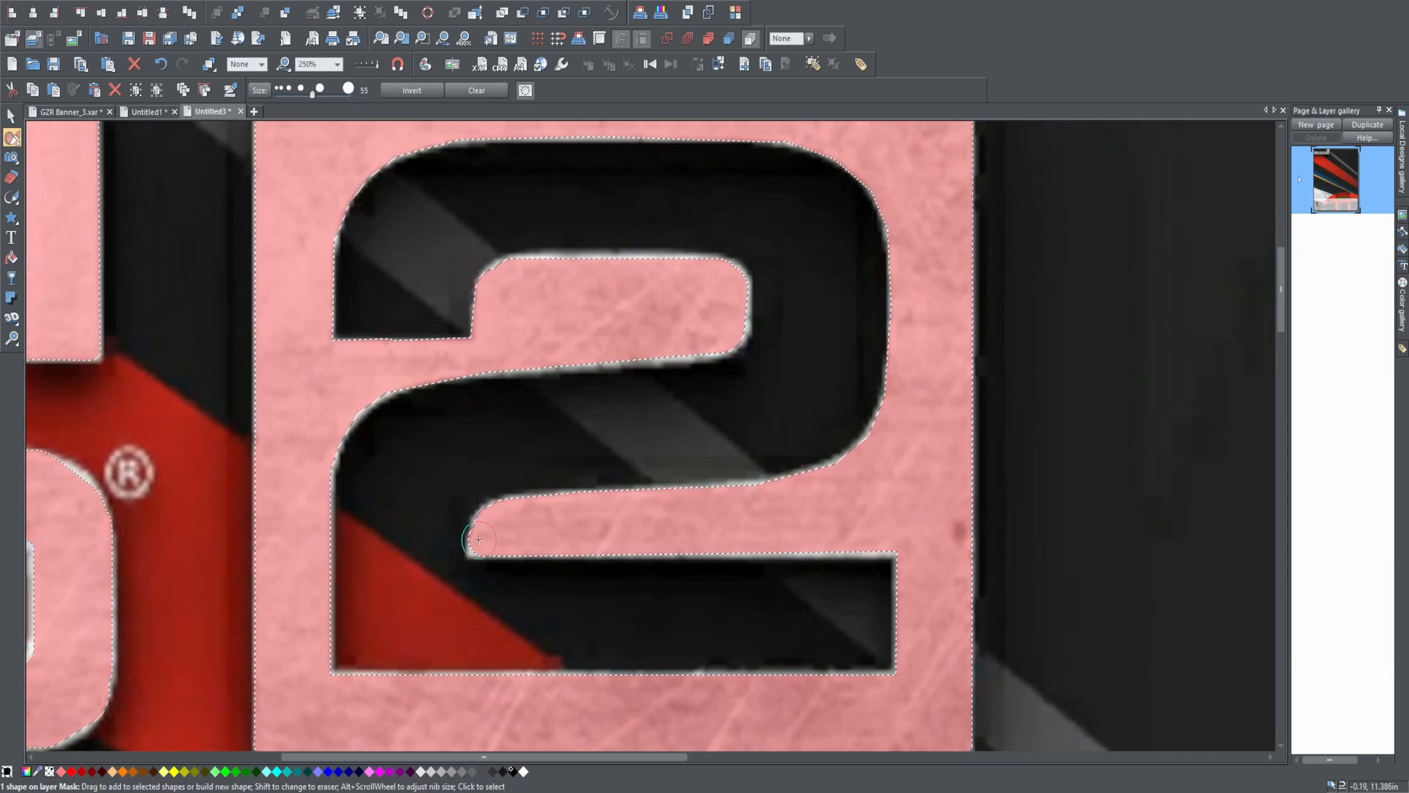
- Set the mask brush size to 25 and paint a straight mask stroke along the underside of the 2's lower arm
scroll(477, 559, "down", 1)
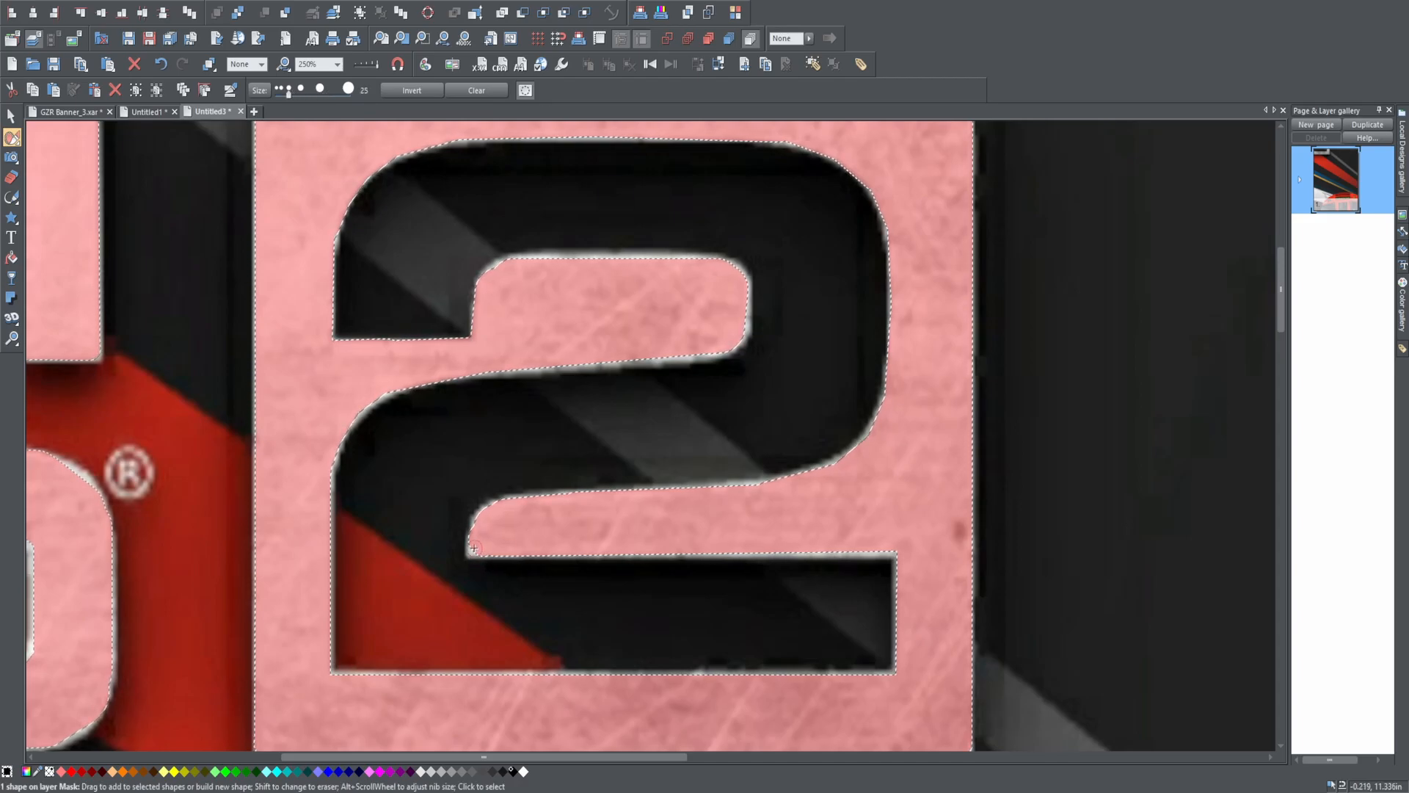
left_click_drag(475, 547, 519, 549)
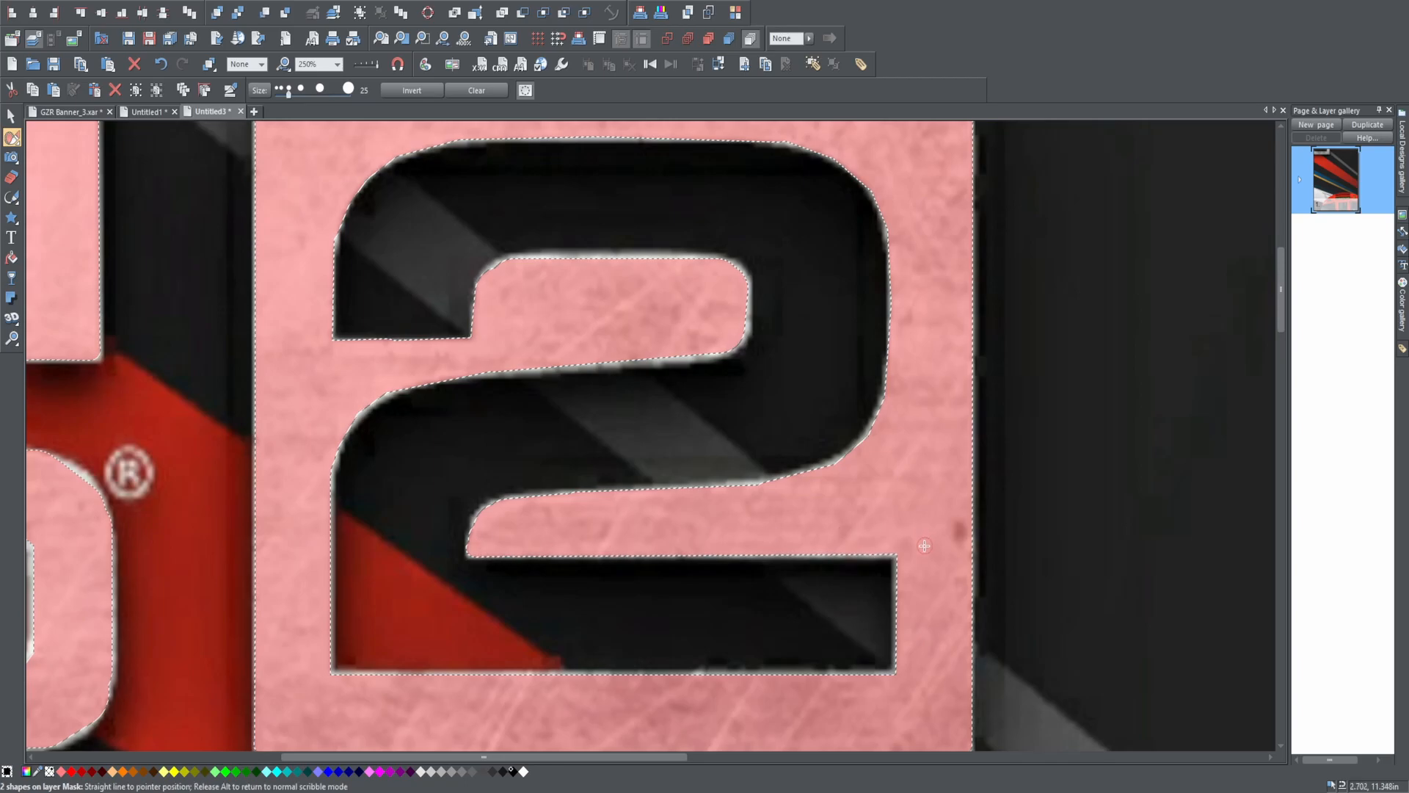
left_click_drag(924, 545, 924, 545)
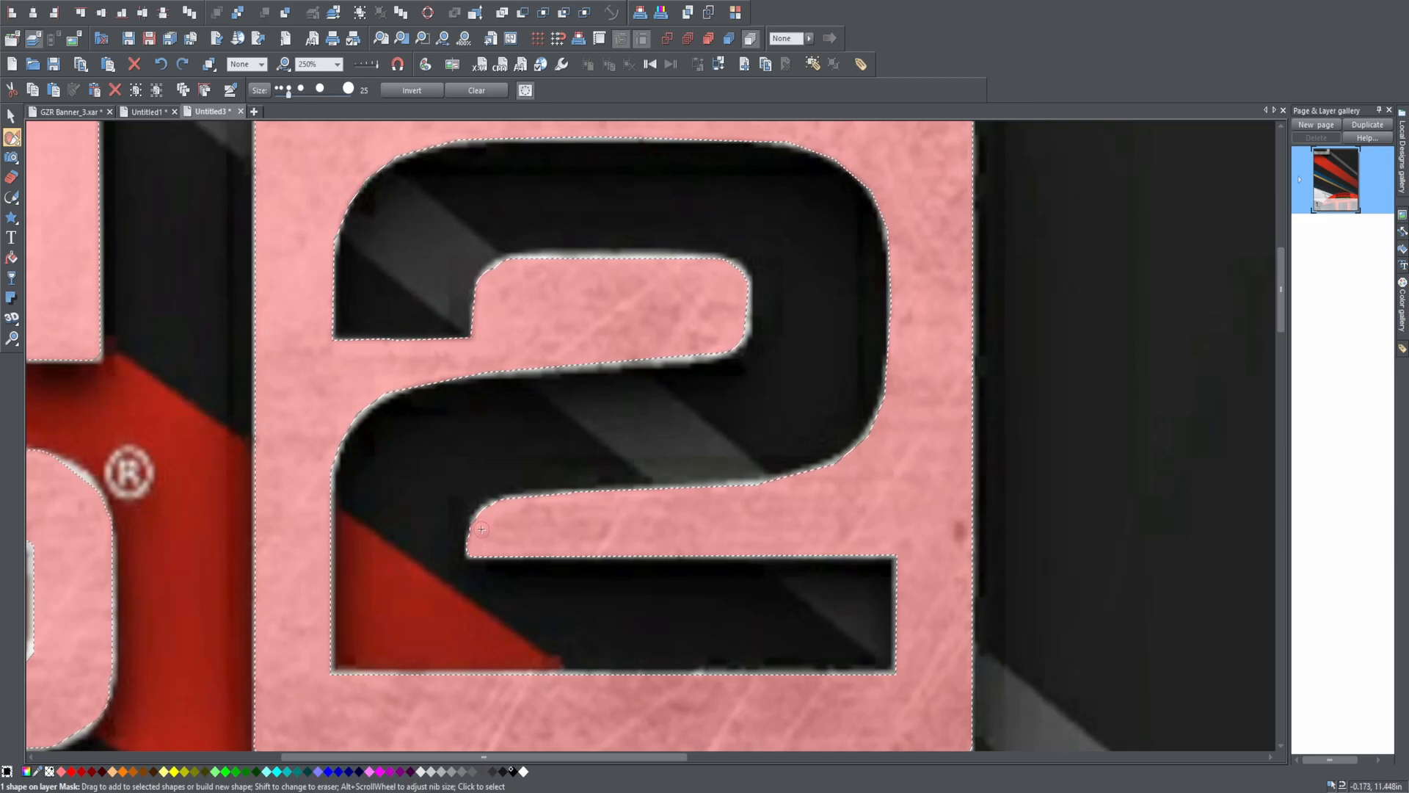
- Trim the mask with a straight stroke along the top edge of the square around the 2
scroll(479, 534, "down", 2)
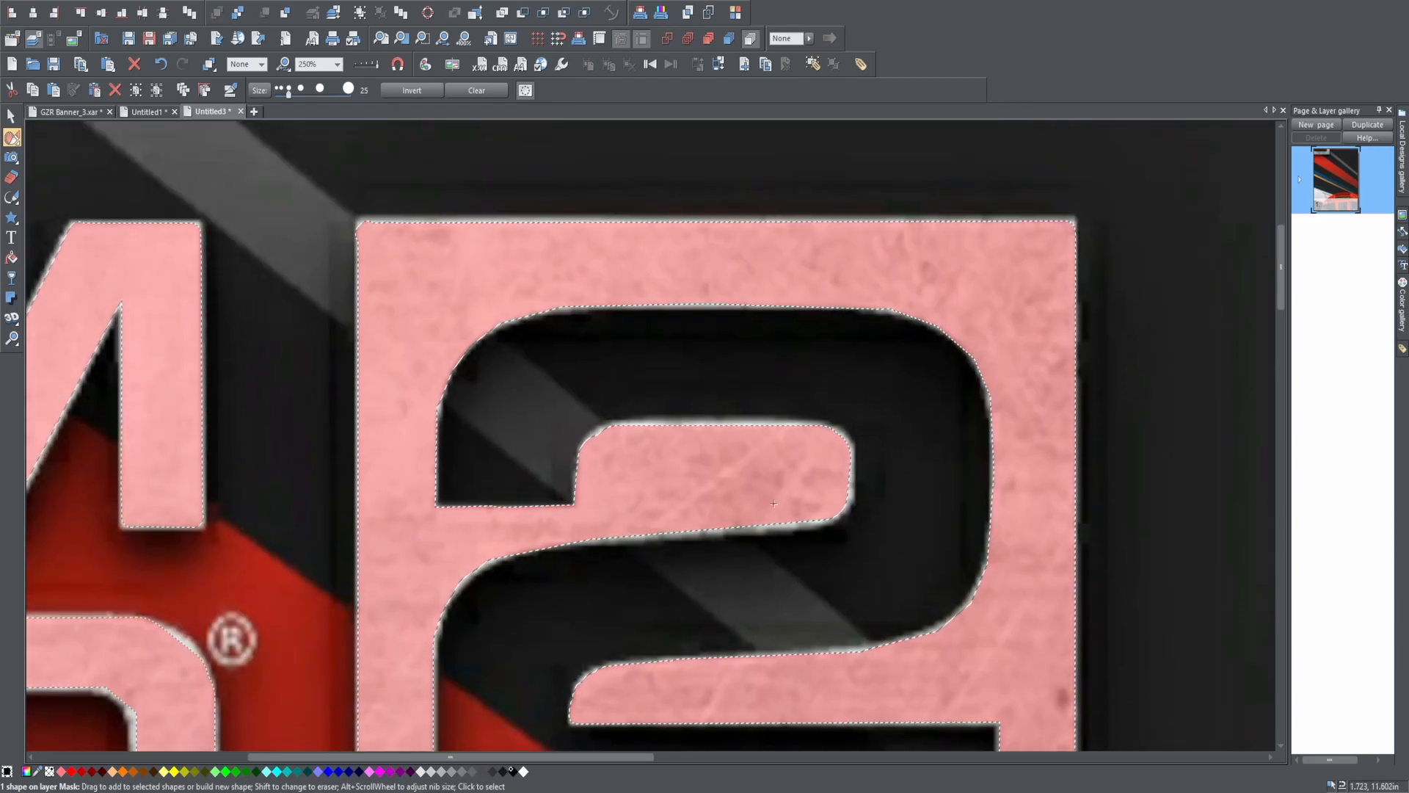
scroll(774, 504, "down", 1)
scroll(712, 228, "up", 2)
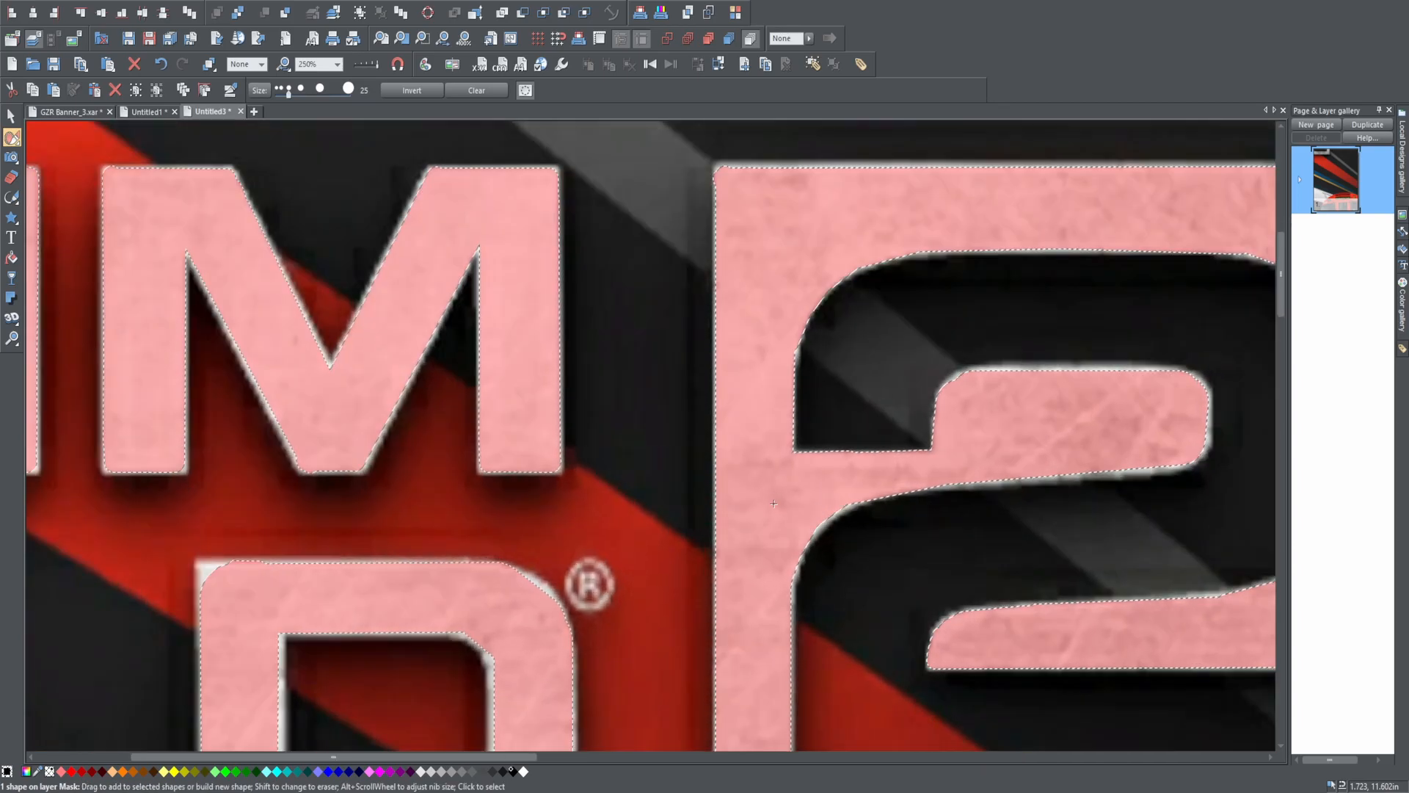
key("alt")
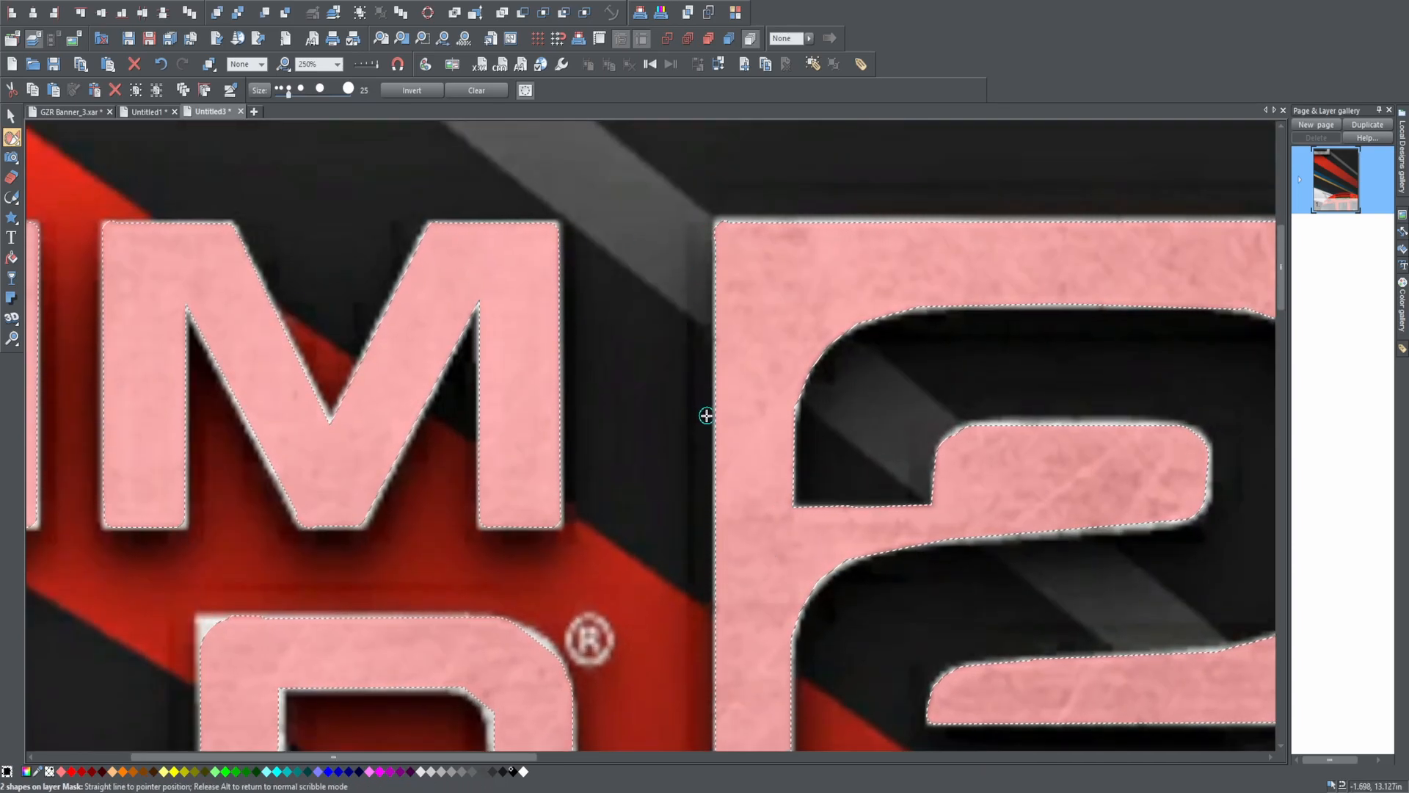
mouse_move(1016, 215)
left_mouse_down()
mouse_move(1274, 203)
mouse_move(1248, 206)
left_mouse_up()
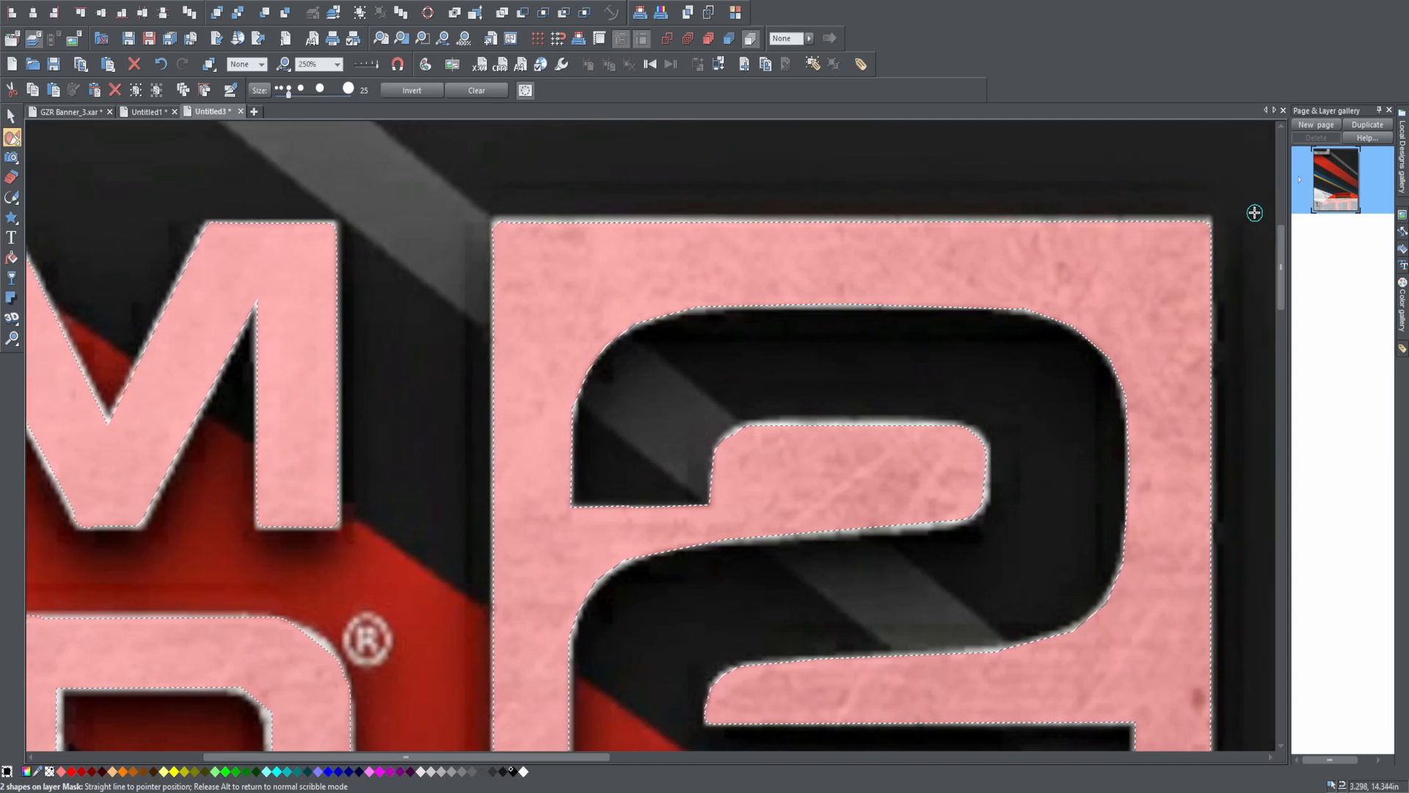
key("Escape")
- Paint mask strokes along the bottom and curved right side of the inner opening of the D in WORLD
scroll(1016, 201, "up", 1)
scroll(1015, 202, "down", 2)
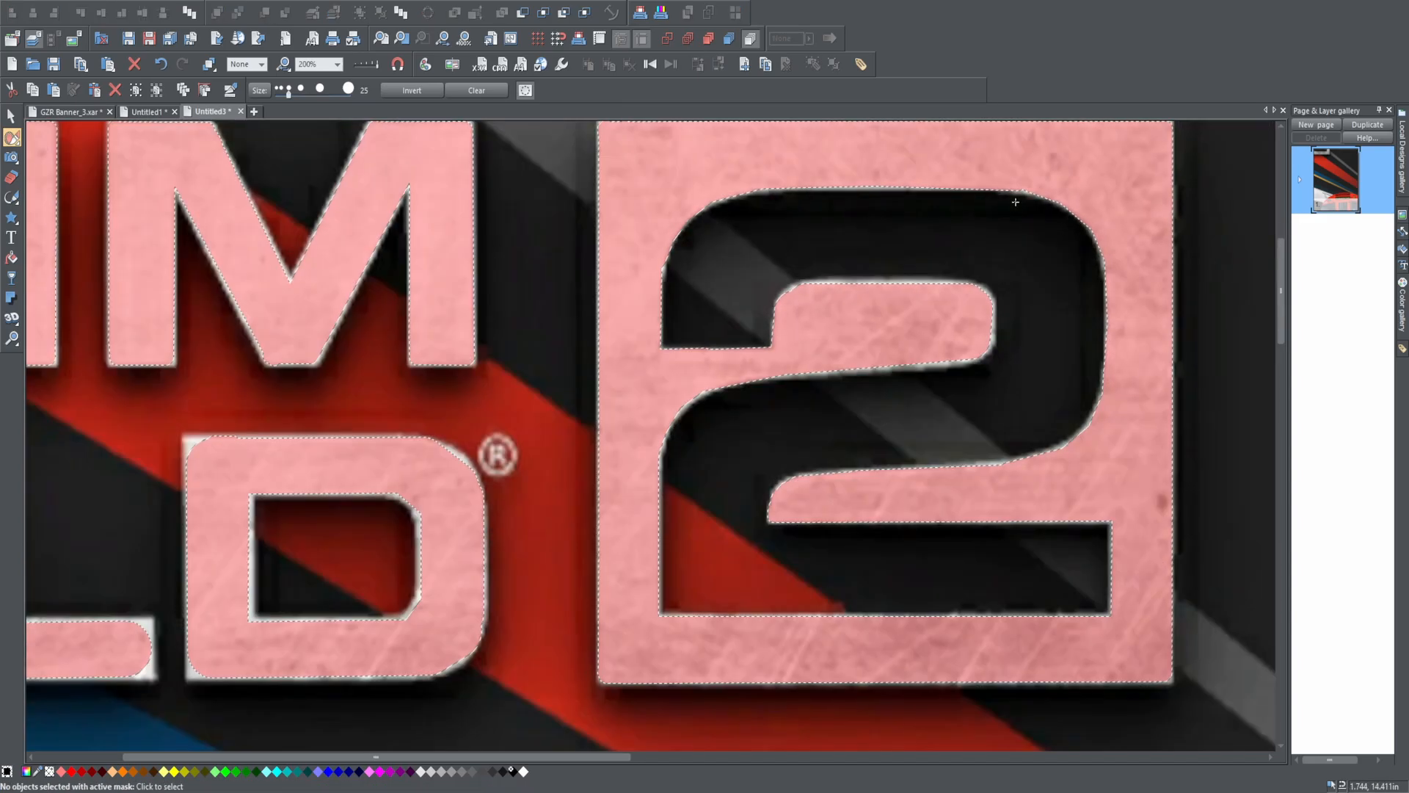
scroll(1015, 202, "left", 13)
scroll(1015, 202, "right", 3)
scroll(663, 640, "up", 2)
mouse_move(655, 334)
left_mouse_down()
mouse_move(651, 629)
mouse_move(820, 606)
left_mouse_up()
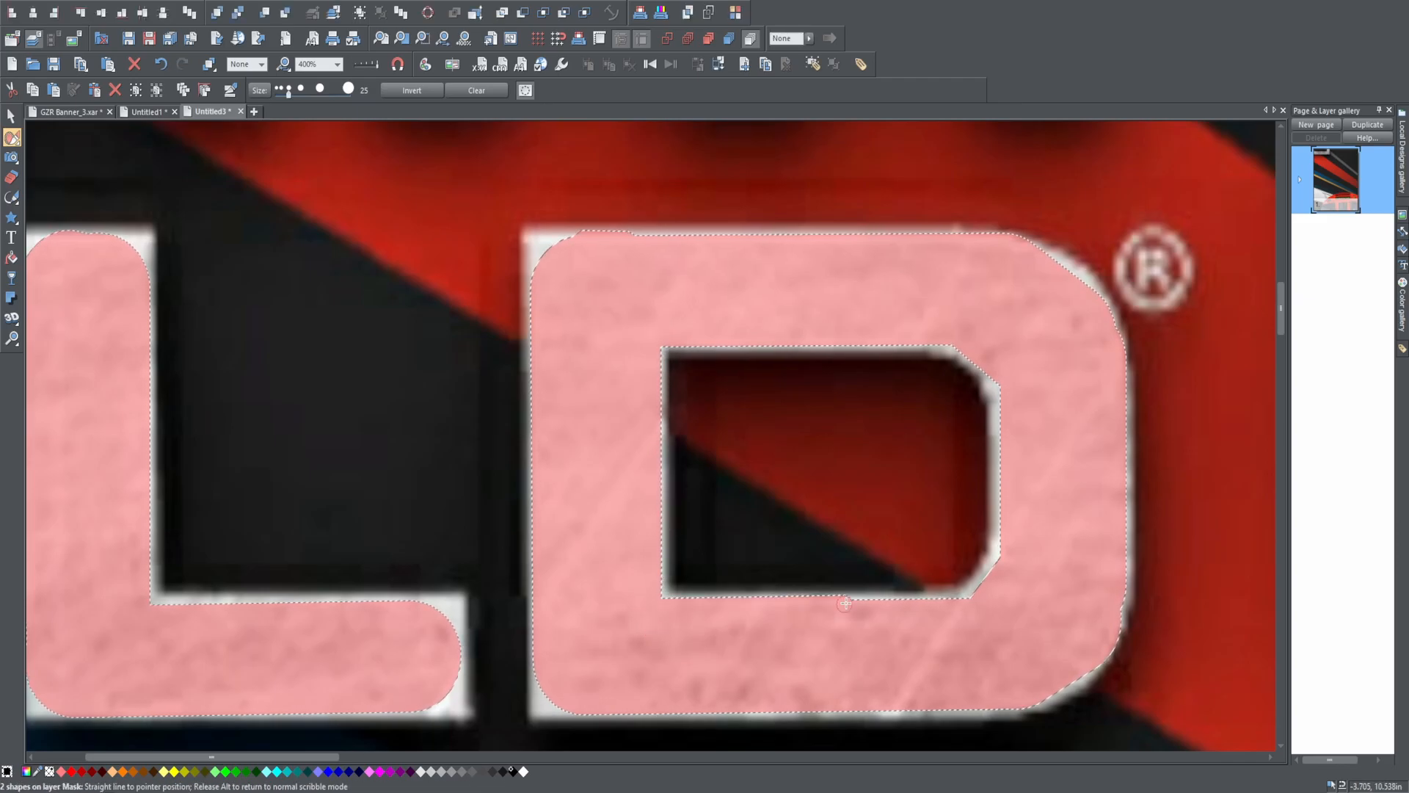
mouse_move(1010, 605)
left_mouse_down()
mouse_move(983, 595)
mouse_move(999, 569)
mouse_move(1007, 344)
mouse_move(977, 344)
left_mouse_up()
- Fill the mask out to the D's square left-hand corners, outer straight edges and rounded right-hand corners
mouse_move(531, 314)
left_mouse_down()
mouse_move(533, 247)
mouse_move(1007, 241)
left_mouse_up()
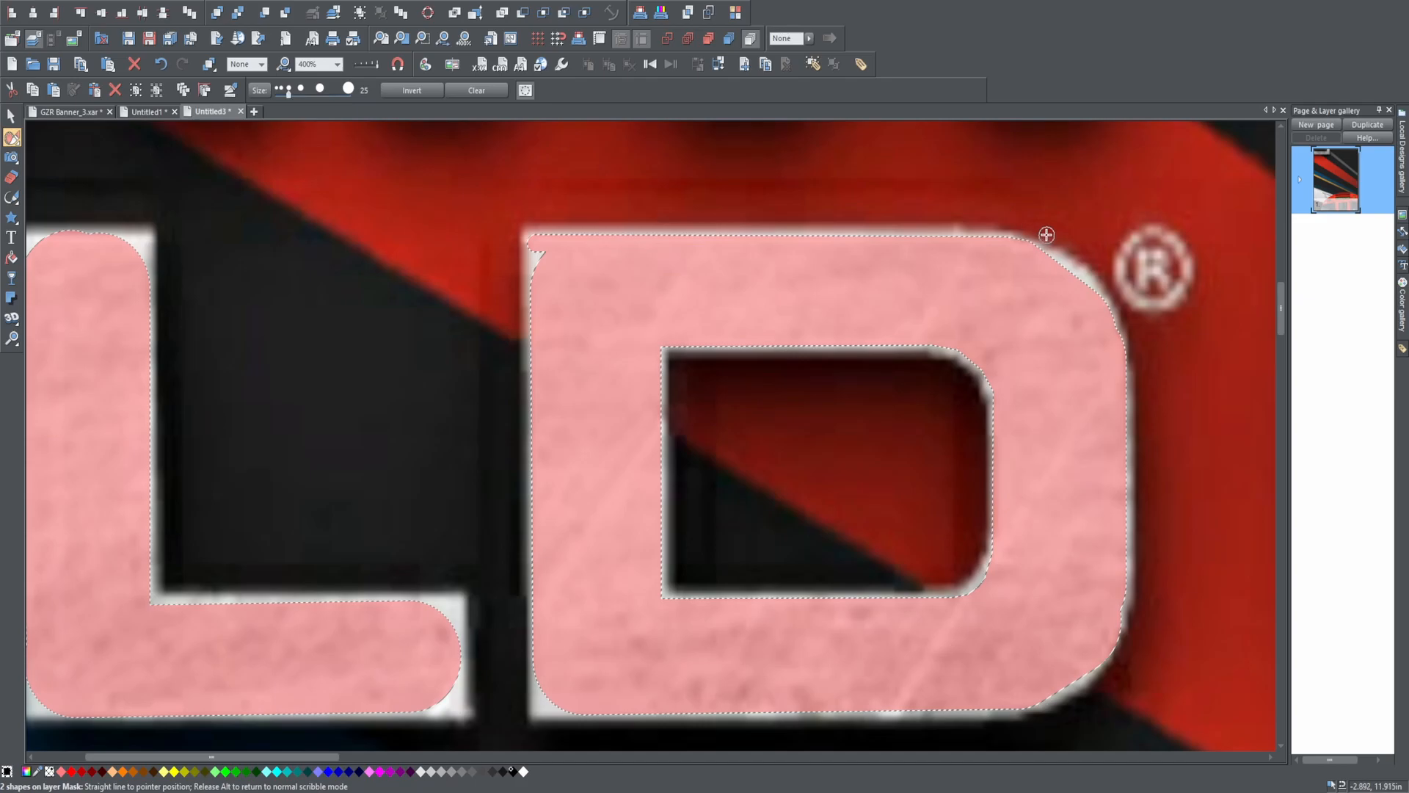
left_click_drag(535, 244, 538, 468)
left_click_drag(1016, 698, 1017, 699)
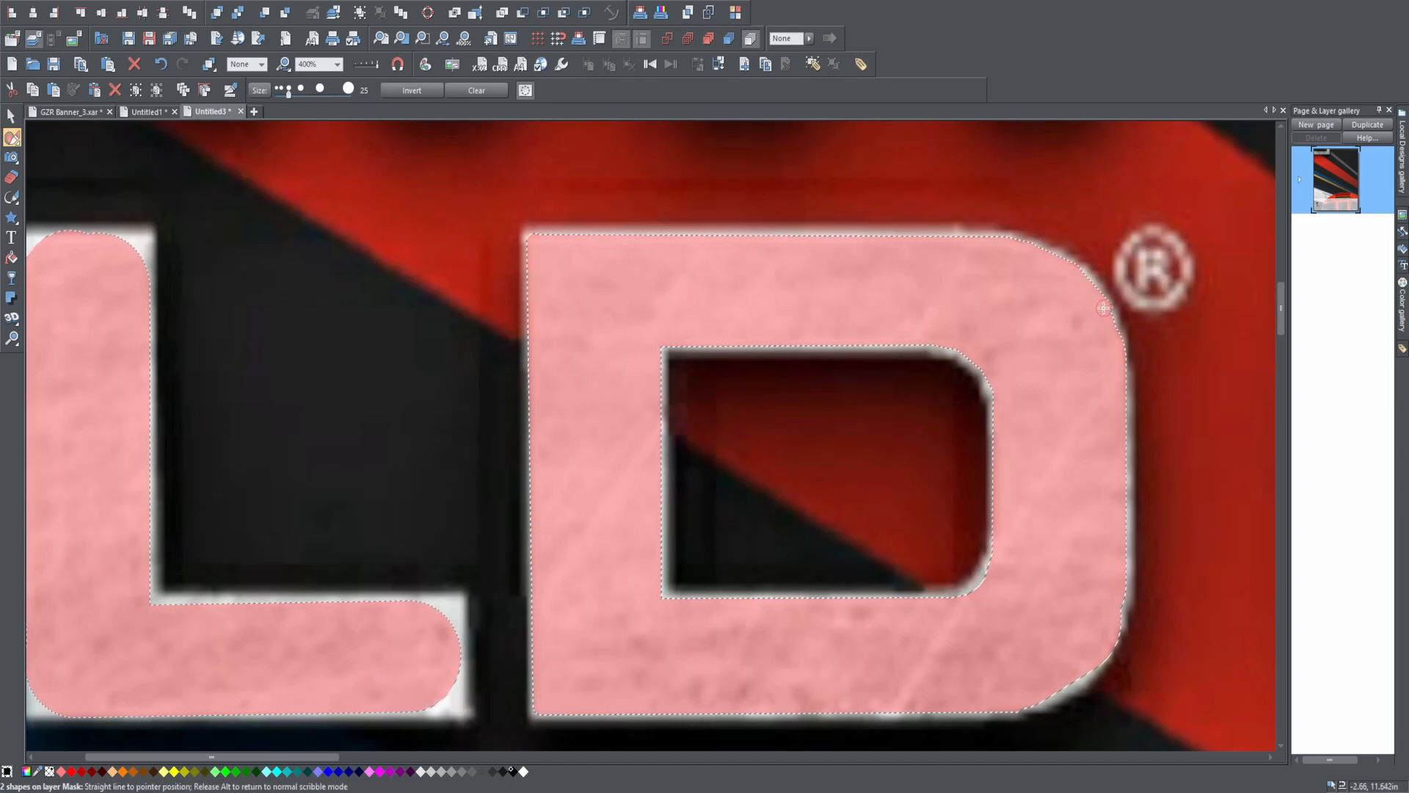
mouse_move(1078, 595)
left_mouse_down()
mouse_move(1014, 702)
mouse_move(1093, 664)
left_mouse_up()
mouse_move(1123, 612)
left_mouse_down()
mouse_move(1117, 351)
mouse_move(1130, 382)
mouse_move(1117, 352)
mouse_move(1125, 599)
mouse_move(1140, 617)
mouse_move(1148, 358)
mouse_move(1134, 328)
mouse_move(1146, 361)
mouse_move(1138, 660)
left_mouse_up()
- Paint straight mask strokes along the edges of the L in WORLD to cover its square corners
left_click_drag(718, 562, 1156, 559)
mouse_move(895, 604)
left_mouse_down()
mouse_move(896, 706)
mouse_move(467, 706)
mouse_move(463, 239)
left_mouse_up()
left_click_drag(562, 644, 585, 665)
left_click_drag(587, 604, 892, 604)
left_click_drag(886, 693, 478, 695)
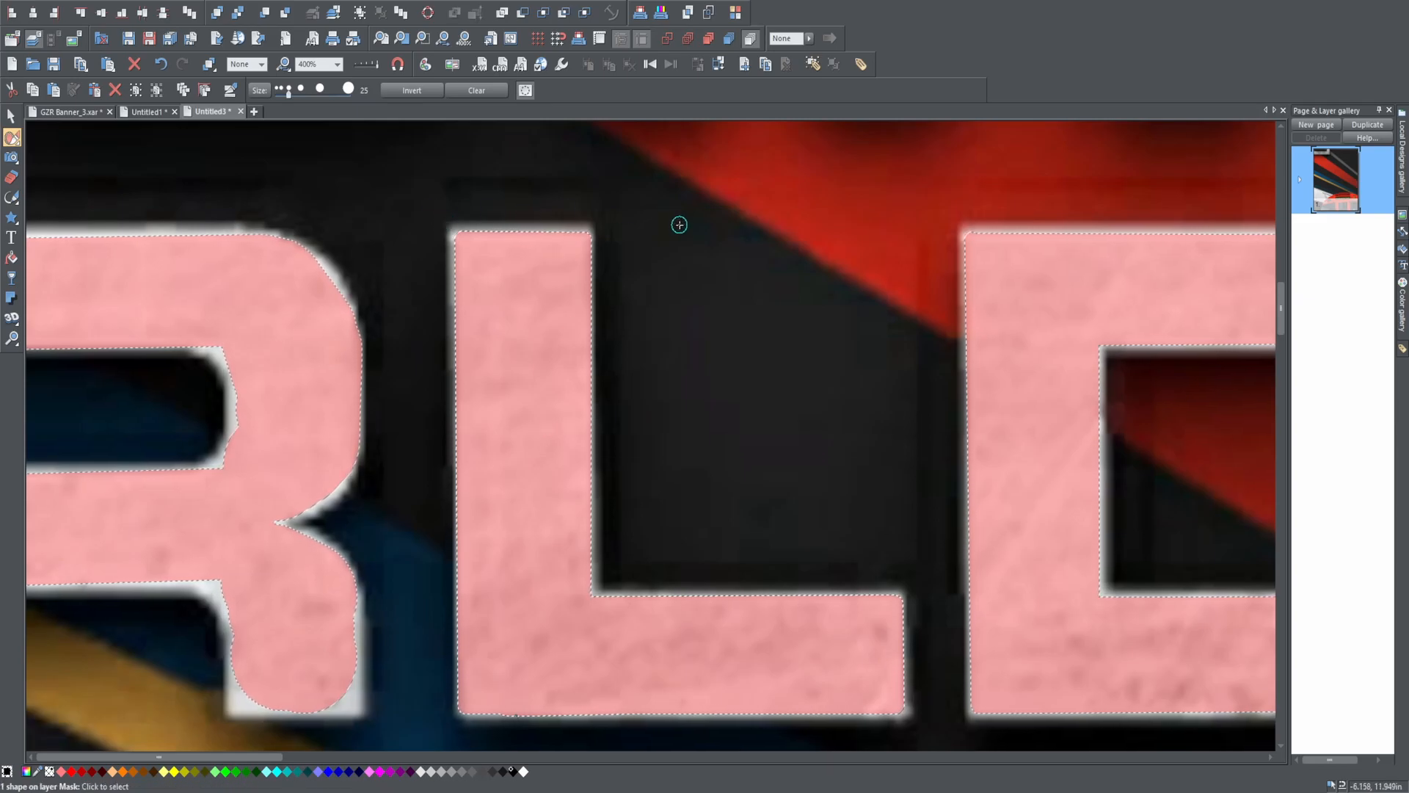
left_click_drag(928, 746, 729, 729)
- Fill the mask out to the square ends and inner edges of both legs of the R in WORLD
mouse_move(50, 707)
left_mouse_down()
mouse_move(585, 704)
mouse_move(561, 705)
left_mouse_up()
mouse_move(667, 622)
left_mouse_down()
mouse_move(669, 689)
mouse_move(555, 690)
mouse_move(566, 604)
mouse_move(554, 600)
left_mouse_up()
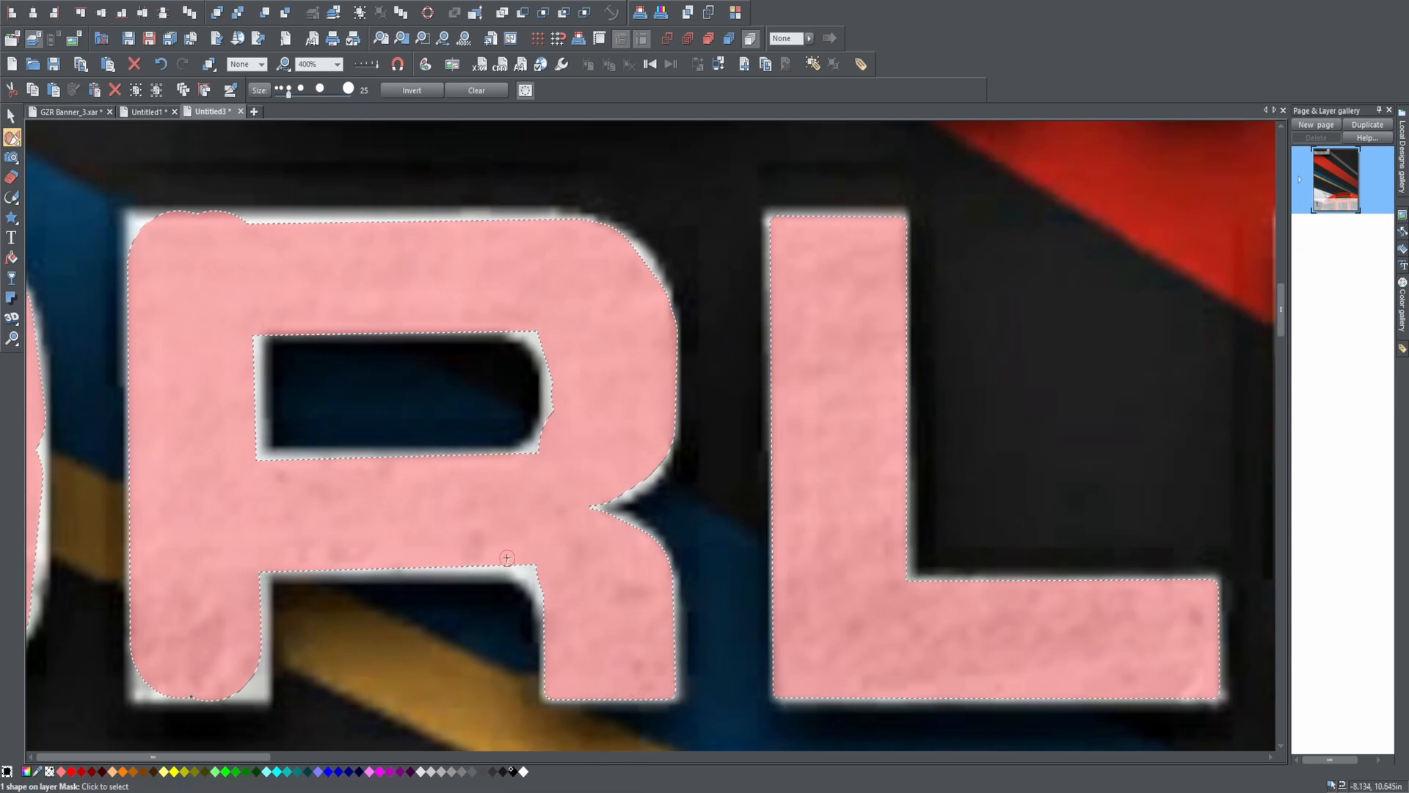
mouse_move(545, 596)
left_mouse_down()
mouse_move(515, 558)
mouse_move(776, 570)
mouse_move(522, 533)
mouse_move(490, 563)
left_mouse_up()
mouse_move(846, 544)
left_mouse_down()
mouse_move(490, 681)
mouse_move(506, 566)
mouse_move(491, 673)
mouse_move(502, 692)
mouse_move(392, 585)
left_mouse_up()
mouse_move(385, 491)
left_mouse_down()
mouse_move(378, 681)
mouse_move(475, 700)
mouse_move(496, 686)
left_mouse_up()
- Paint mask strokes around the R's enclosed opening, following its straight edges and rounded right-hand corners
scroll(433, 372, "up", 1)
mouse_move(498, 381)
left_mouse_down()
mouse_move(495, 563)
mouse_move(499, 353)
mouse_move(498, 572)
left_mouse_up()
mouse_move(503, 517)
left_mouse_down()
mouse_move(816, 519)
mouse_move(776, 522)
mouse_move(823, 489)
mouse_move(827, 464)
mouse_move(746, 518)
mouse_move(788, 510)
mouse_move(827, 428)
mouse_move(811, 366)
left_mouse_up()
mouse_move(797, 444)
left_mouse_down()
mouse_move(781, 395)
mouse_move(756, 381)
left_mouse_up()
- Paint straight mask strokes along the R's top and left edges and trim the spill above its top edge
left_click_drag(376, 281, 831, 281)
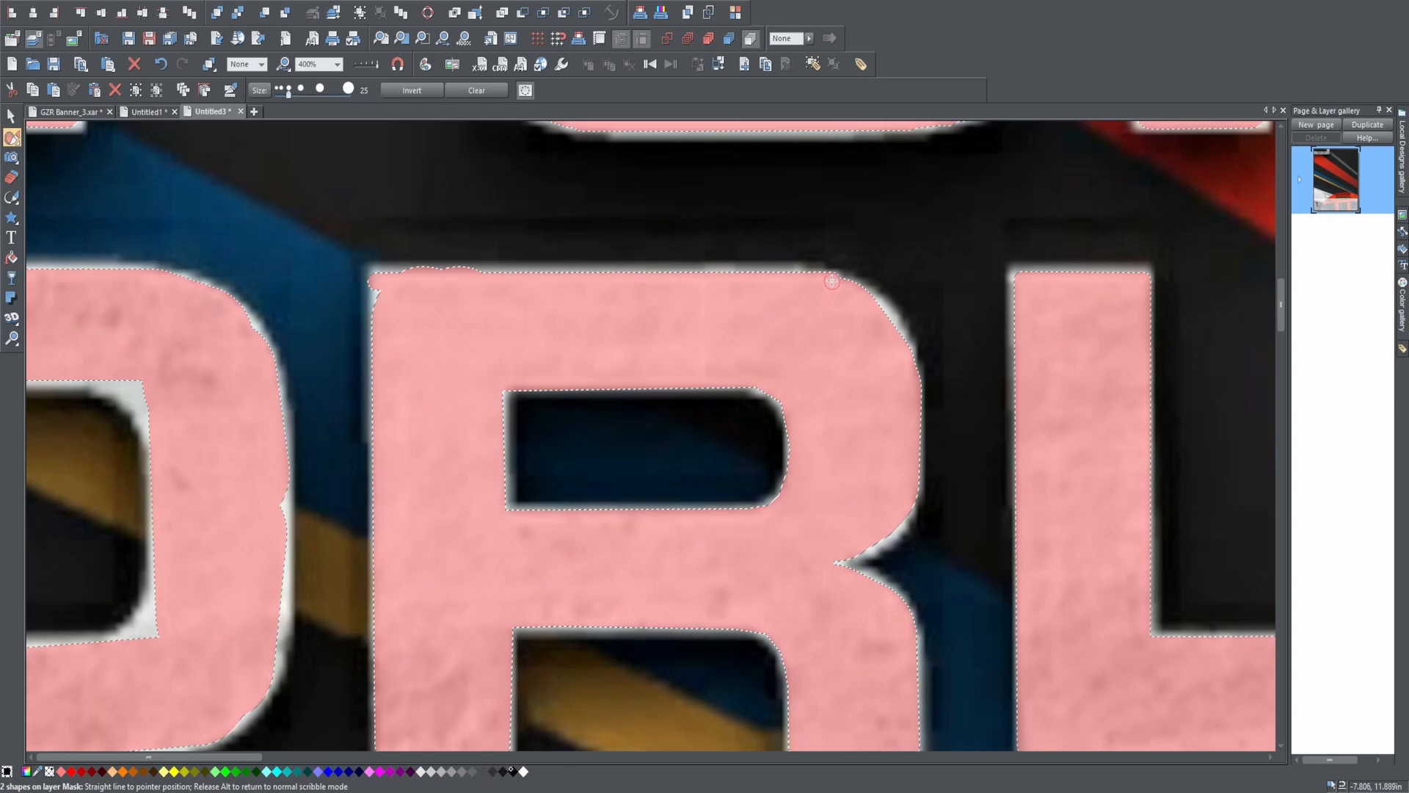
left_click_drag(376, 282, 382, 466)
left_click_drag(369, 261, 905, 264)
left_click_drag(662, 239, 331, 265)
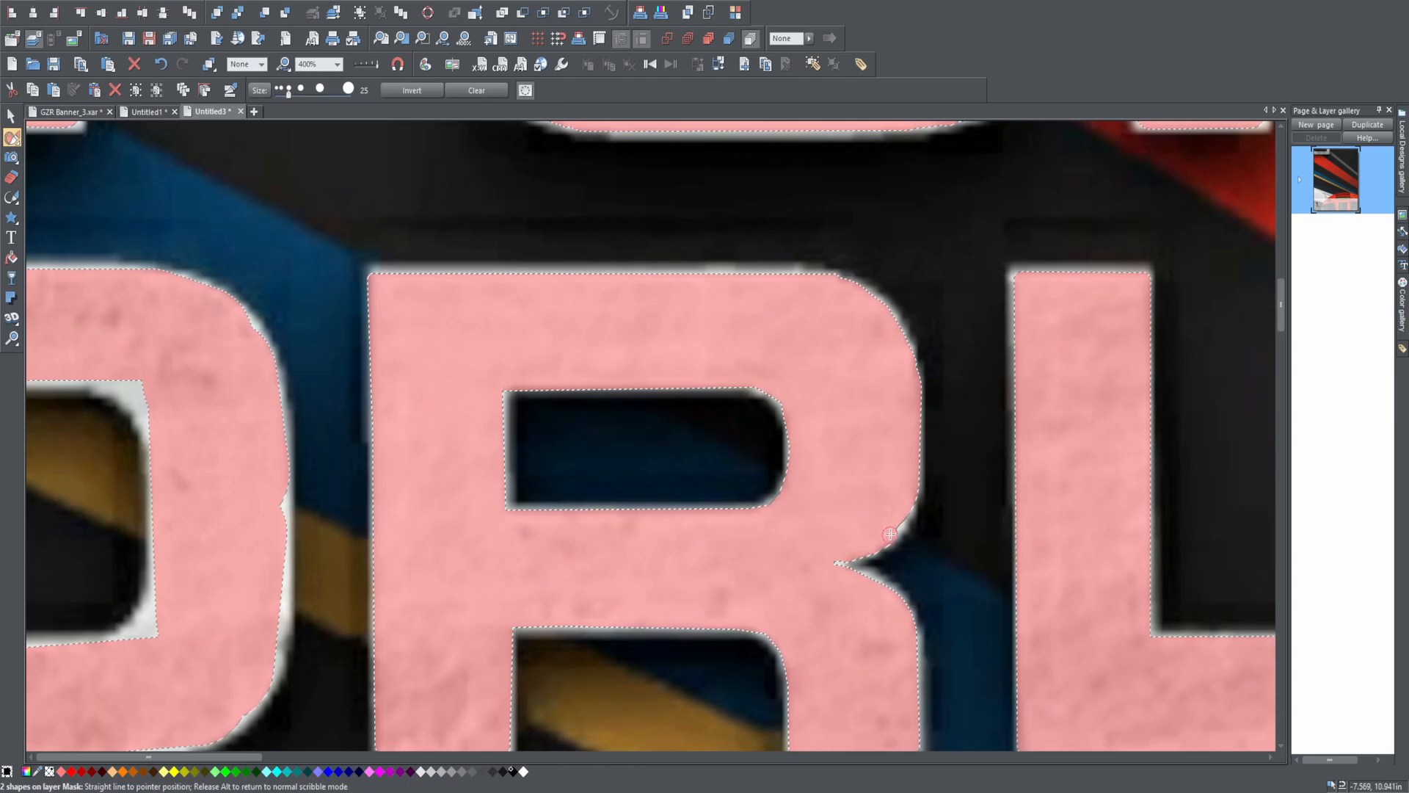
- Fill the mask out to the rounded corners of the O's inner opening and its outer contour
scroll(865, 415, "left", 6)
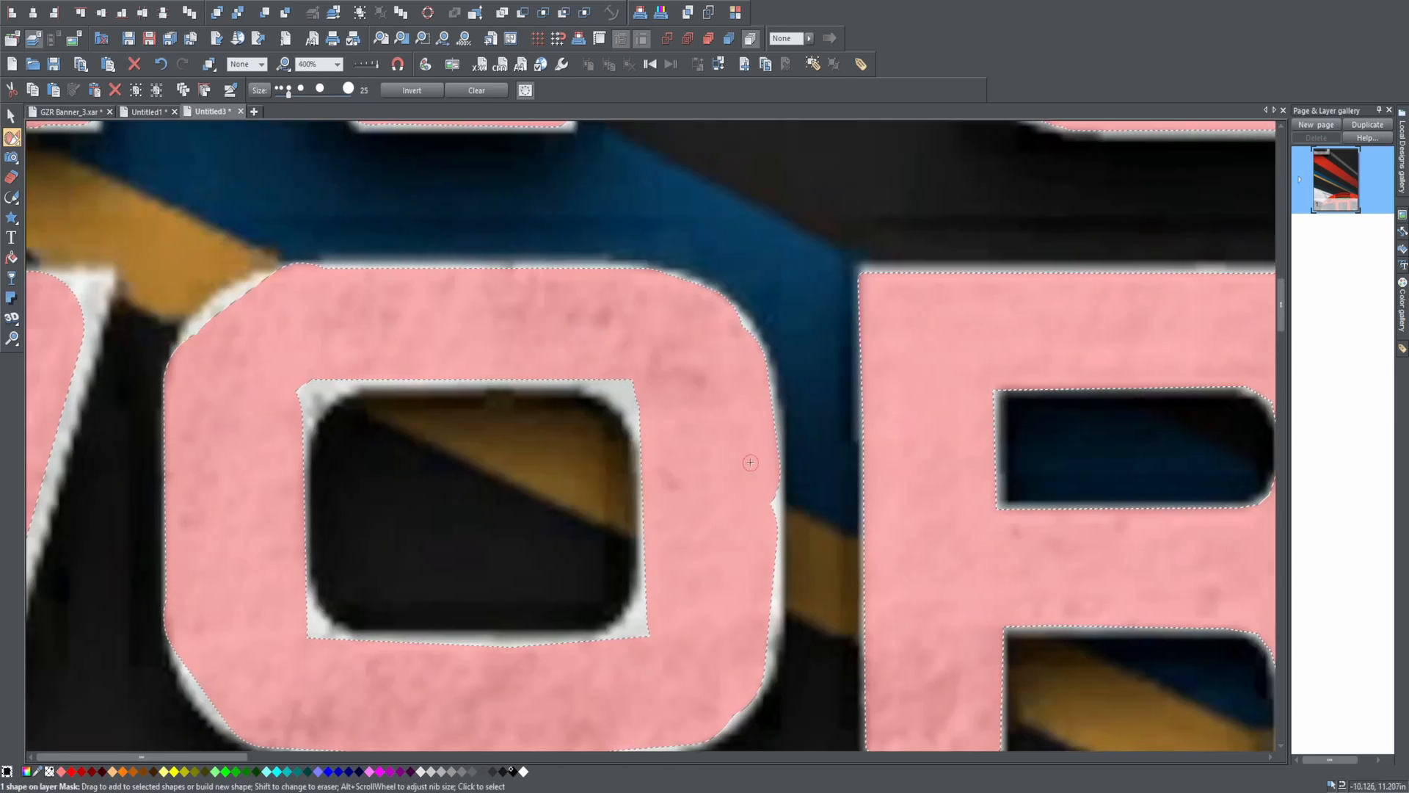
scroll(751, 463, "down", 1)
scroll(751, 463, "left", 1)
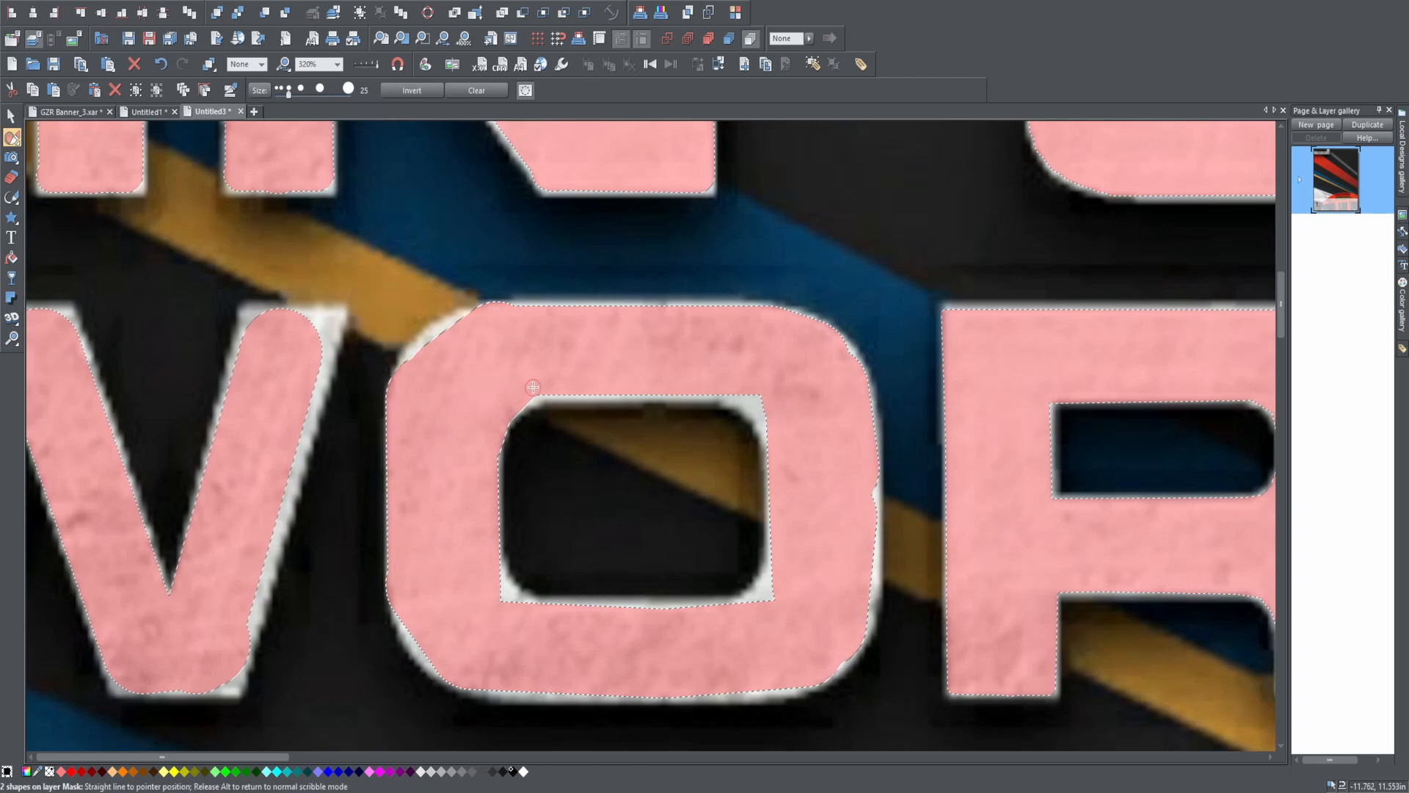
mouse_move(725, 357)
left_mouse_down()
mouse_move(728, 391)
mouse_move(760, 385)
mouse_move(725, 381)
mouse_move(796, 434)
left_mouse_up()
left_click_drag(777, 554, 765, 584)
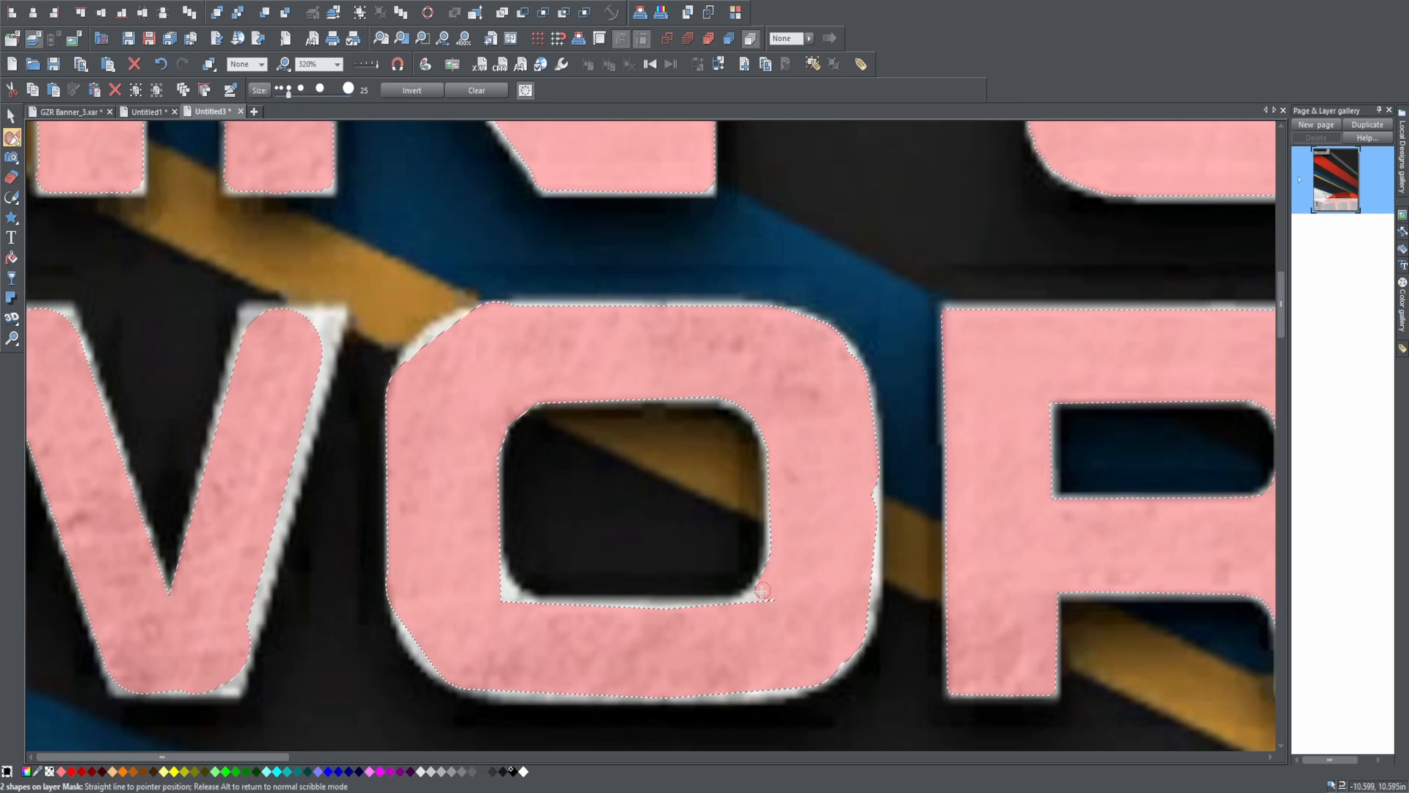
mouse_move(501, 610)
left_mouse_down()
mouse_move(478, 573)
mouse_move(532, 611)
mouse_move(501, 604)
mouse_move(472, 484)
left_mouse_up()
mouse_move(397, 386)
left_mouse_down()
mouse_move(471, 319)
mouse_move(611, 316)
left_mouse_up()
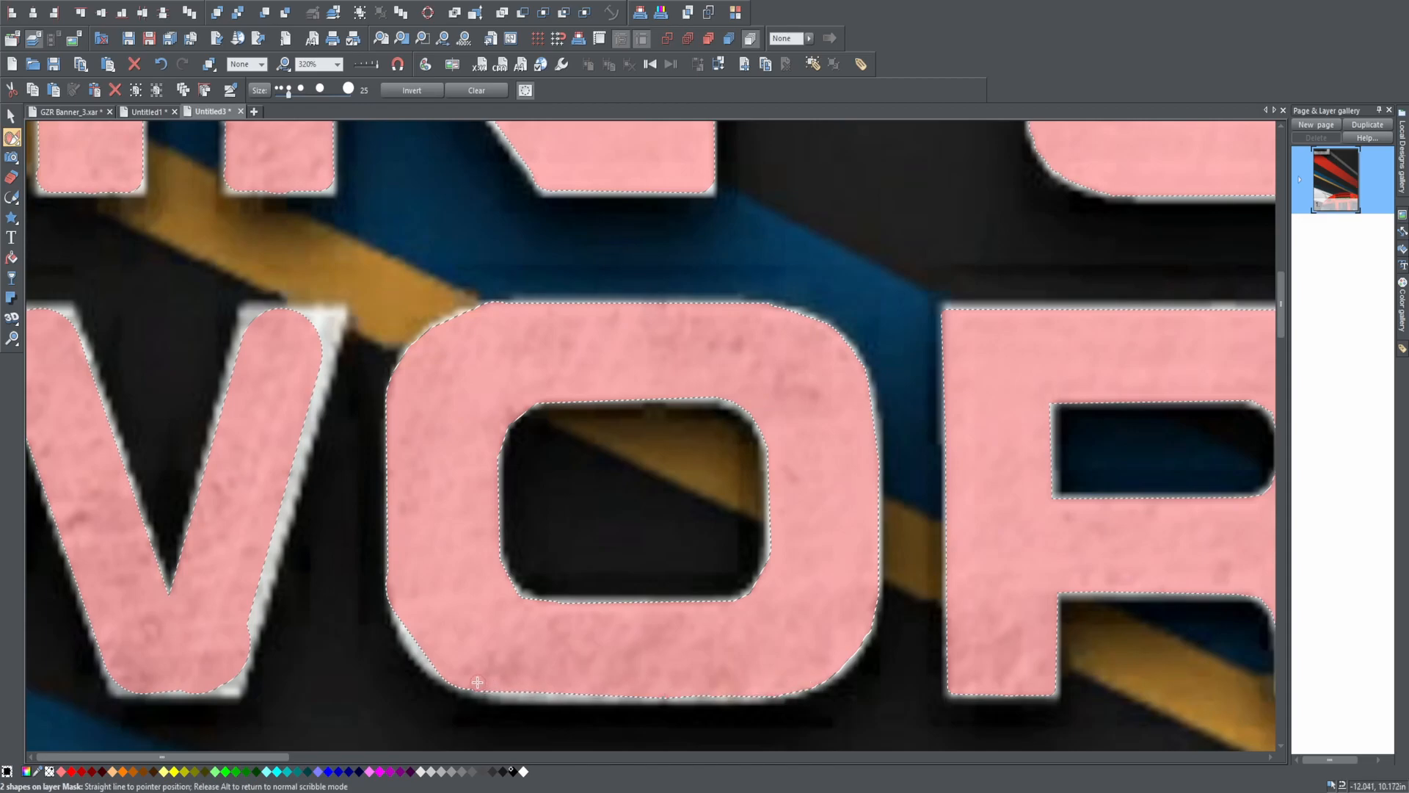
left_click_drag(398, 605, 408, 627)
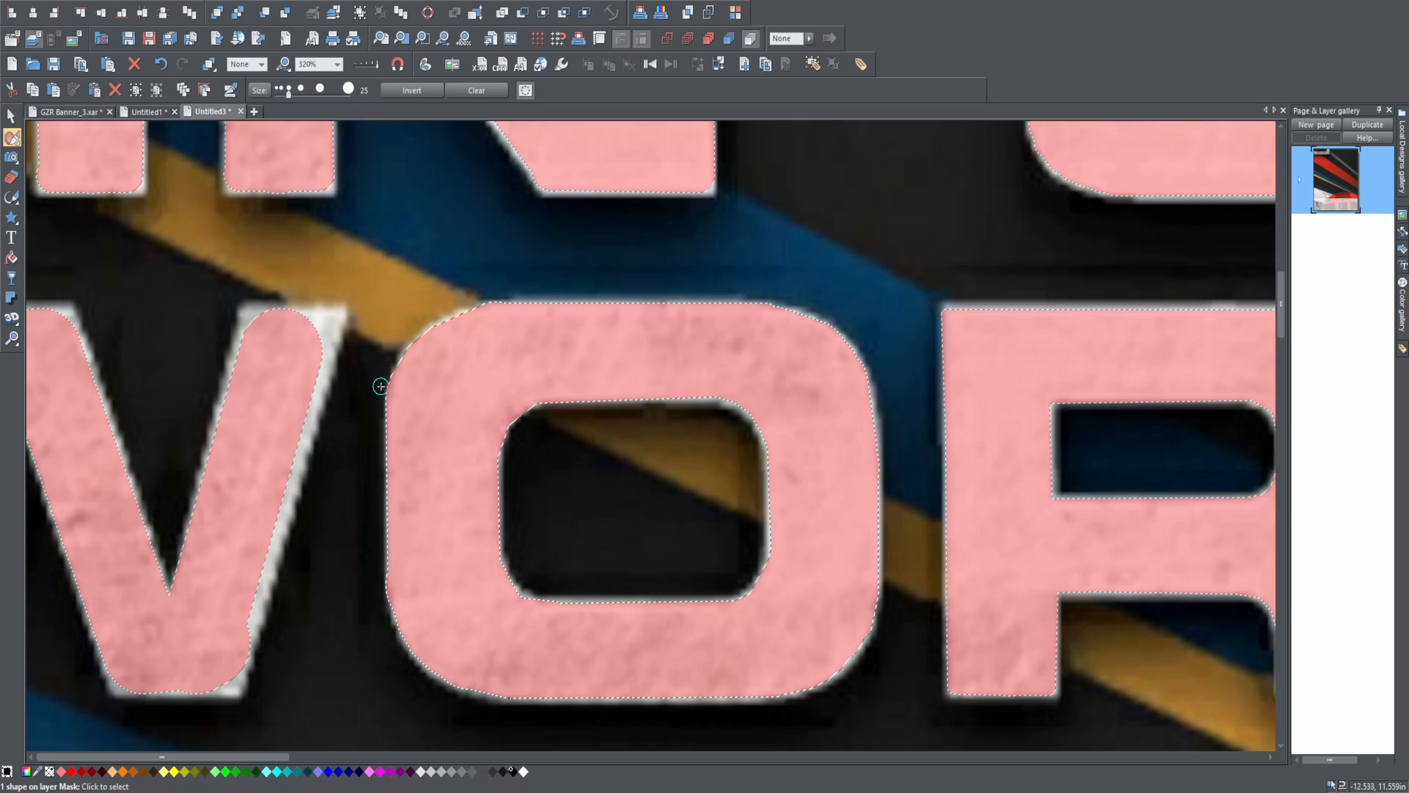
- Set the mask brush size to 35 and paint straight mask strokes along the slanted edges and ends of the W in WORLD
scroll(364, 670, "down", 3)
scroll(365, 671, "left", 3)
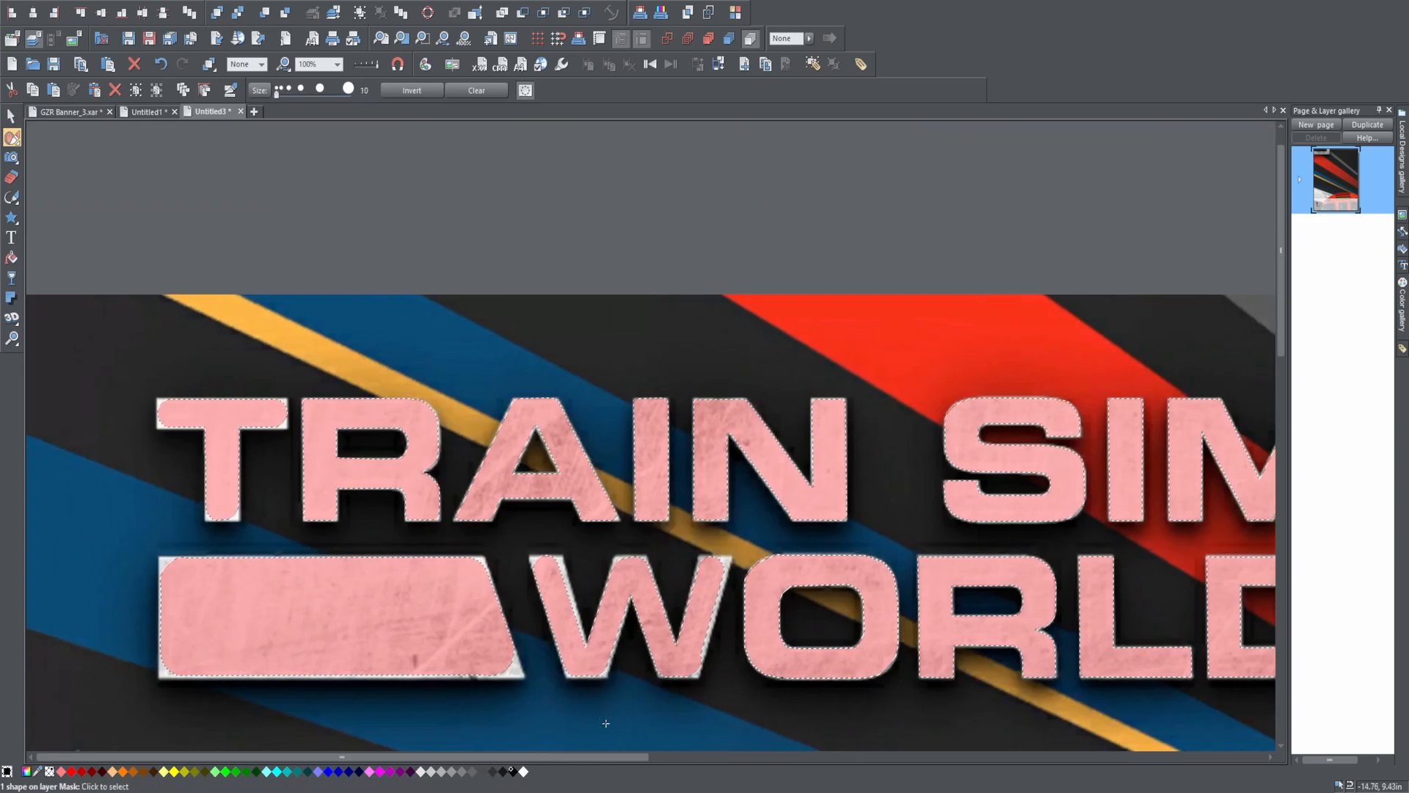
scroll(690, 708, "up", 3)
scroll(453, 616, "up", 5)
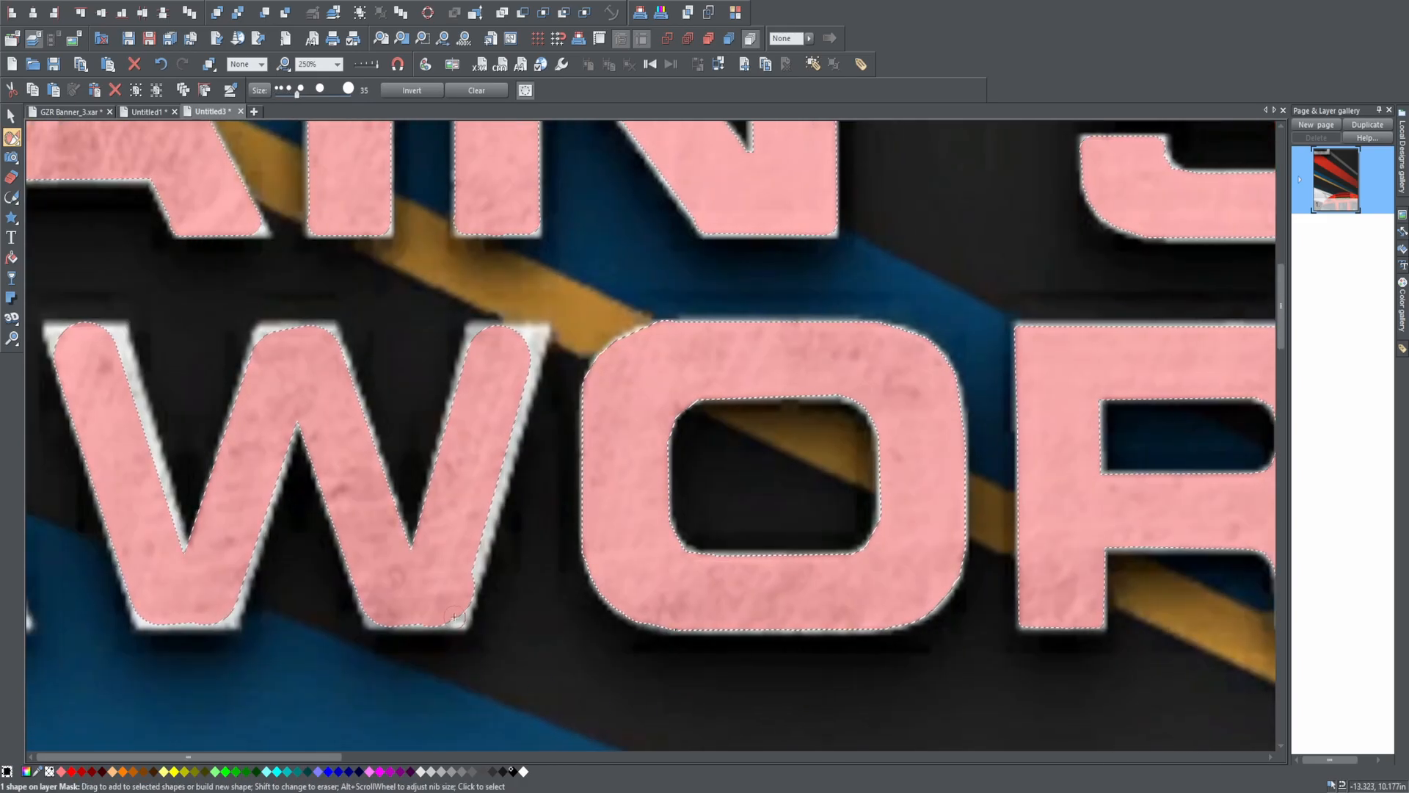
scroll(453, 617, "up", 1)
left_click_drag(456, 630, 535, 352)
left_click_drag(534, 351, 478, 352)
mouse_move(478, 351)
left_mouse_down()
mouse_move(494, 543)
mouse_move(427, 544)
left_mouse_up()
left_click_drag(455, 629, 376, 628)
mouse_move(266, 353)
left_mouse_down()
mouse_move(396, 454)
mouse_move(402, 579)
mouse_move(267, 356)
mouse_move(207, 555)
left_mouse_up()
mouse_move(227, 628)
left_mouse_down()
mouse_move(146, 469)
mouse_move(115, 351)
mouse_move(54, 348)
mouse_move(64, 411)
mouse_move(155, 623)
left_mouse_up()
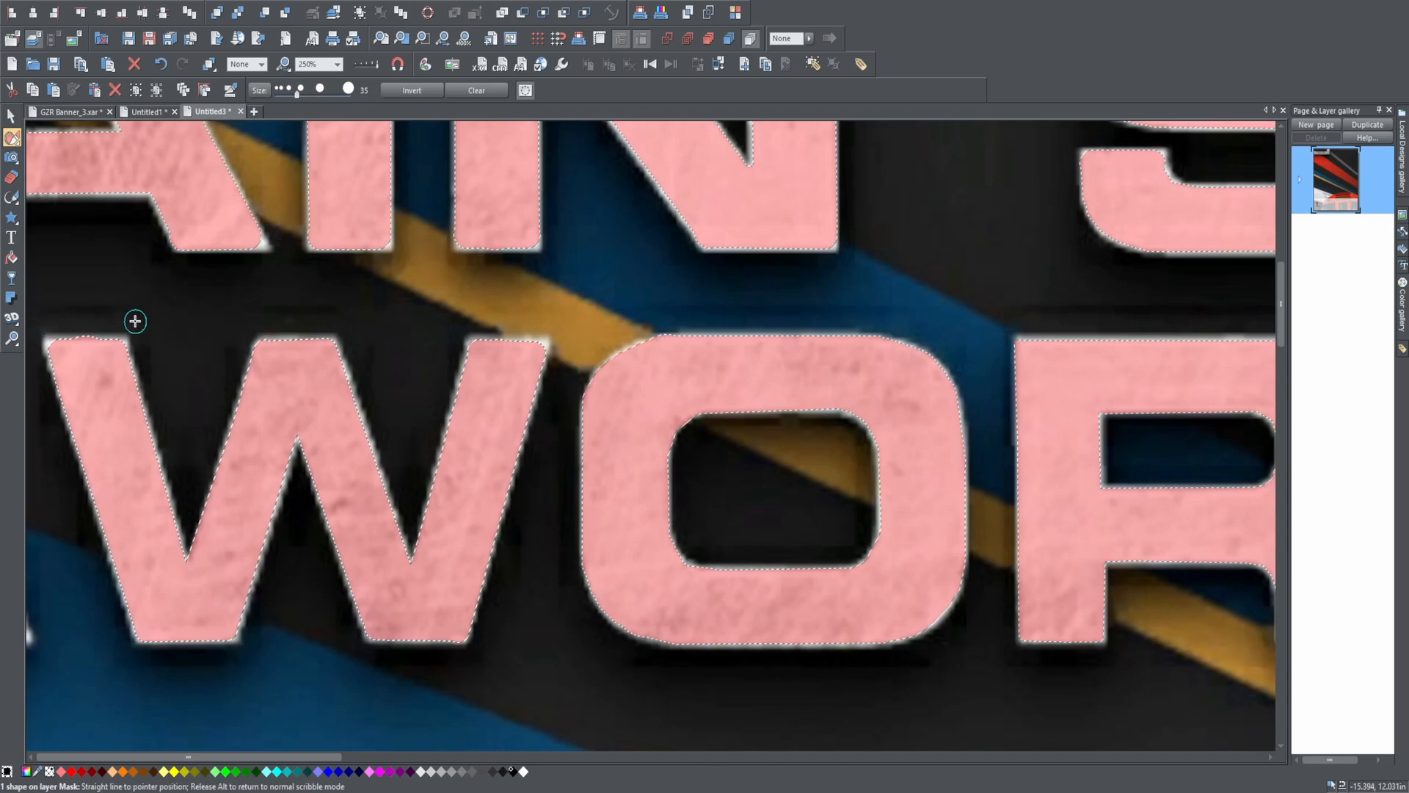
scroll(422, 472, "down", 5)
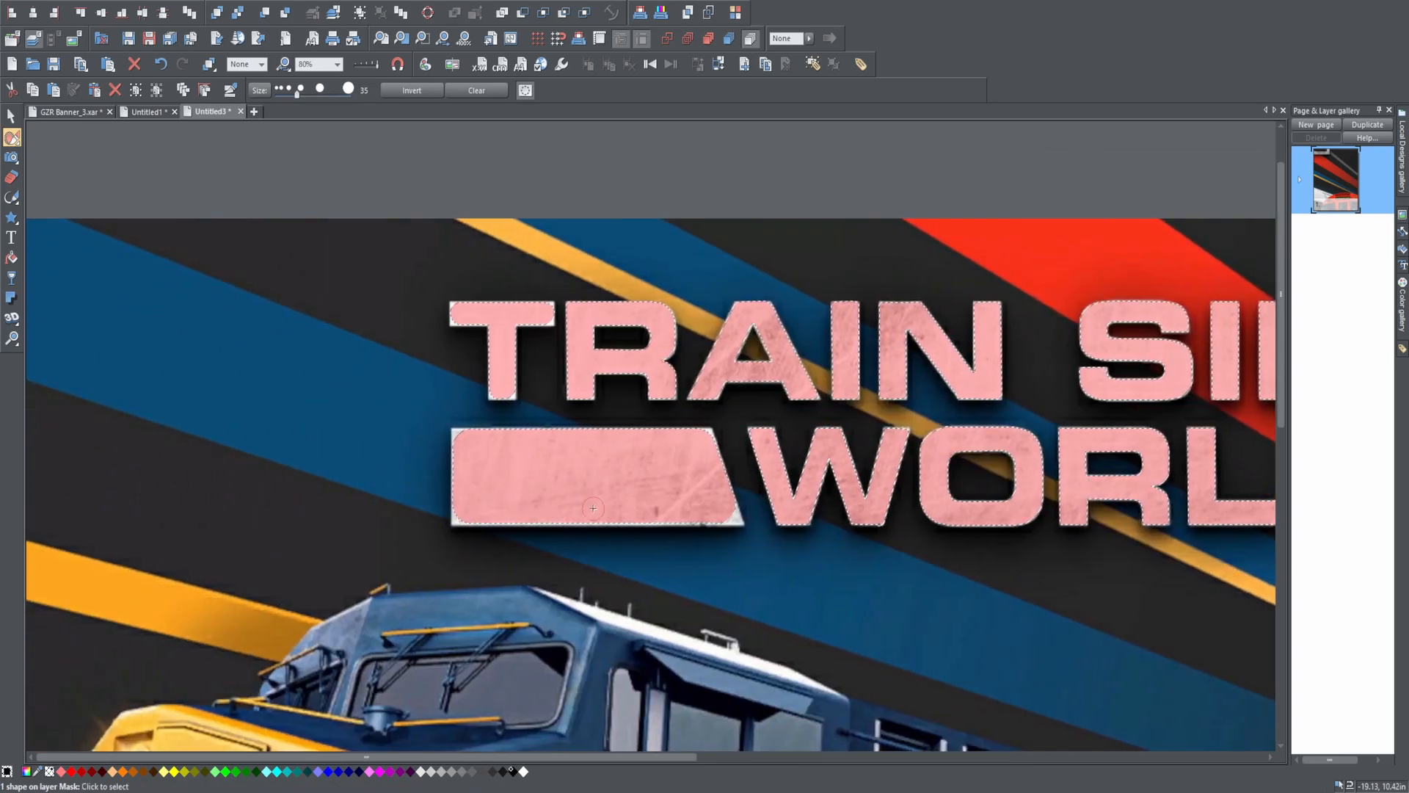
scroll(620, 523, "up", 3)
left_click_drag(463, 513, 372, 512)
scroll(65, 506, "right", 3)
scroll(57, 565, "left", 3)
key("ctrl+z")
- Paint straight mask strokes along the bottom, slanted and top edges of the solid bar beside WORLD
scroll(220, 577, "right", 3)
scroll(220, 577, "left", 3)
left_click_drag(462, 506, 32, 501)
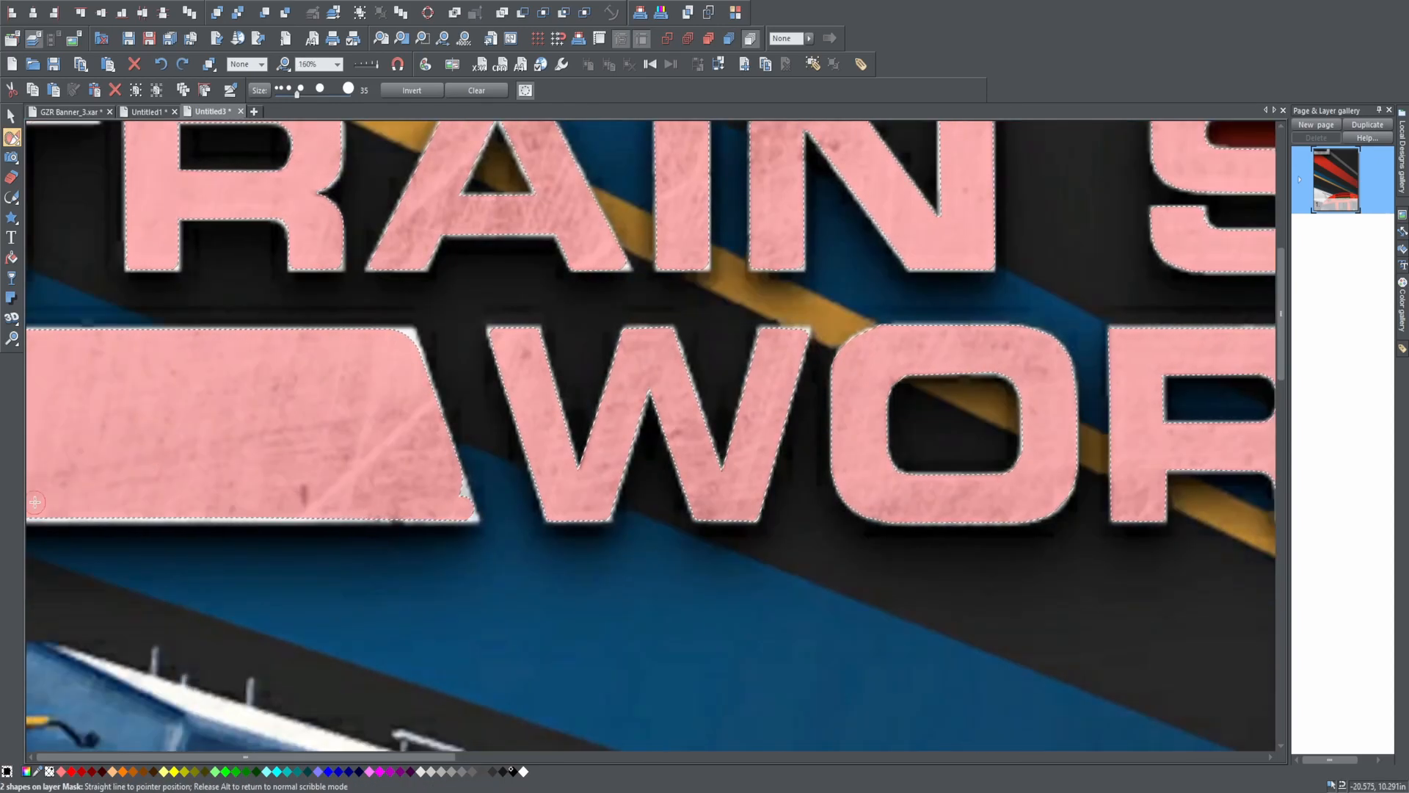
mouse_move(463, 509)
left_mouse_down()
mouse_move(441, 392)
mouse_move(404, 340)
left_mouse_up()
left_click_drag(127, 341, 127, 341)
- Set the mask brush size to 15 and fill the mask out to the bar's left-hand corners and slanted edge
scroll(287, 482, "down", 2)
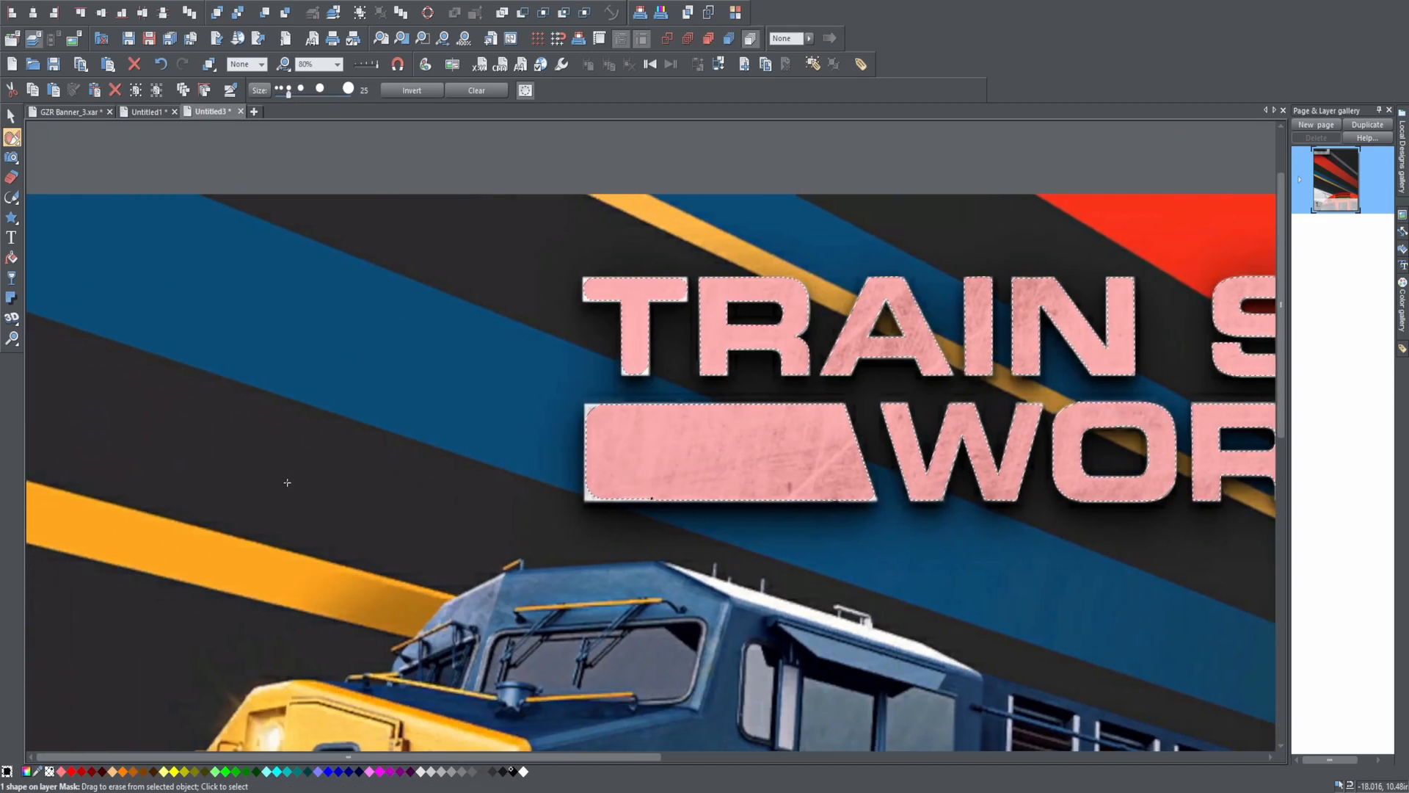
scroll(287, 483, "up", 2)
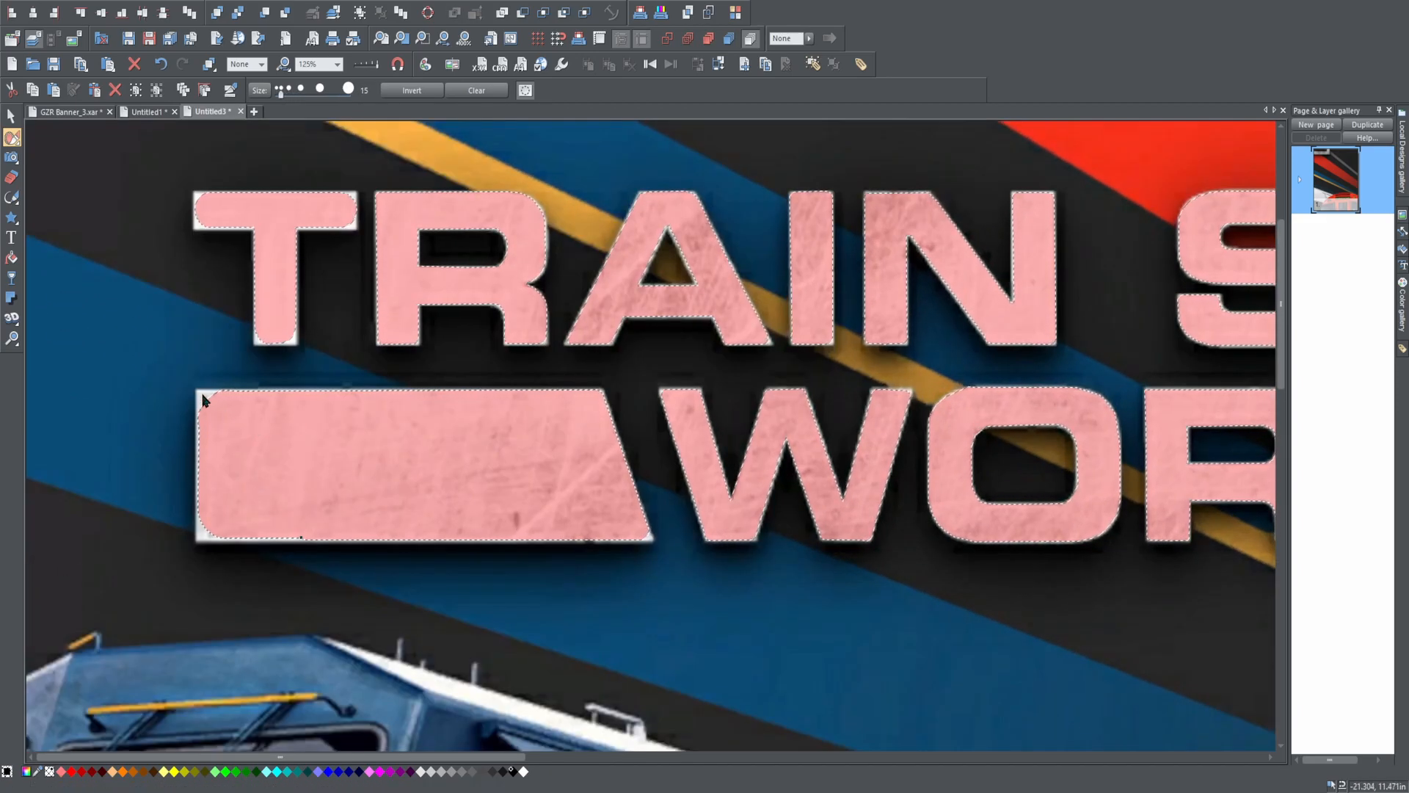
mouse_move(598, 397)
left_mouse_down()
mouse_move(200, 394)
mouse_move(202, 525)
mouse_move(231, 426)
mouse_move(201, 392)
mouse_move(202, 536)
mouse_move(304, 509)
mouse_move(651, 540)
left_mouse_up()
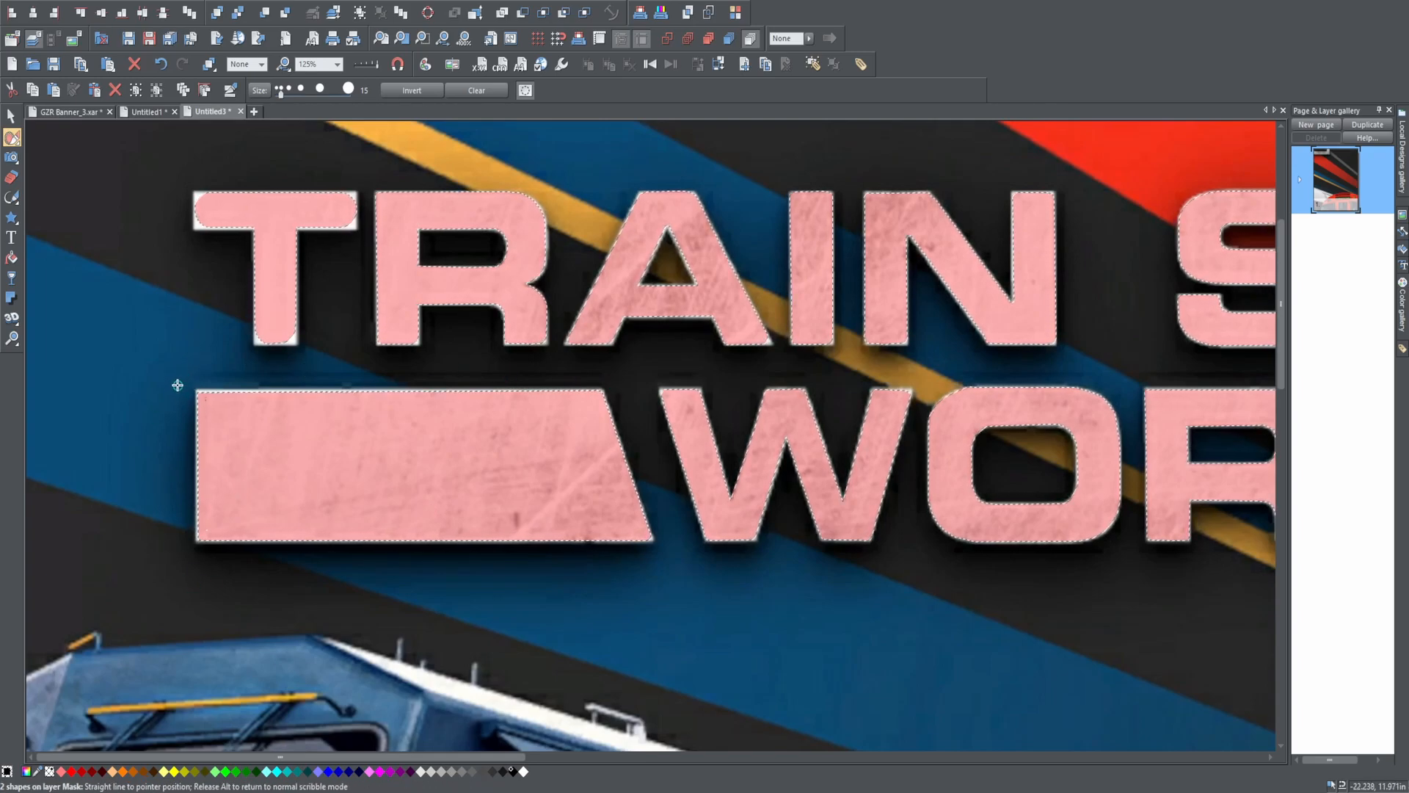
- Fill the mask out to the lower-right tip of the A in TRAIN
scroll(297, 440, "up", 3)
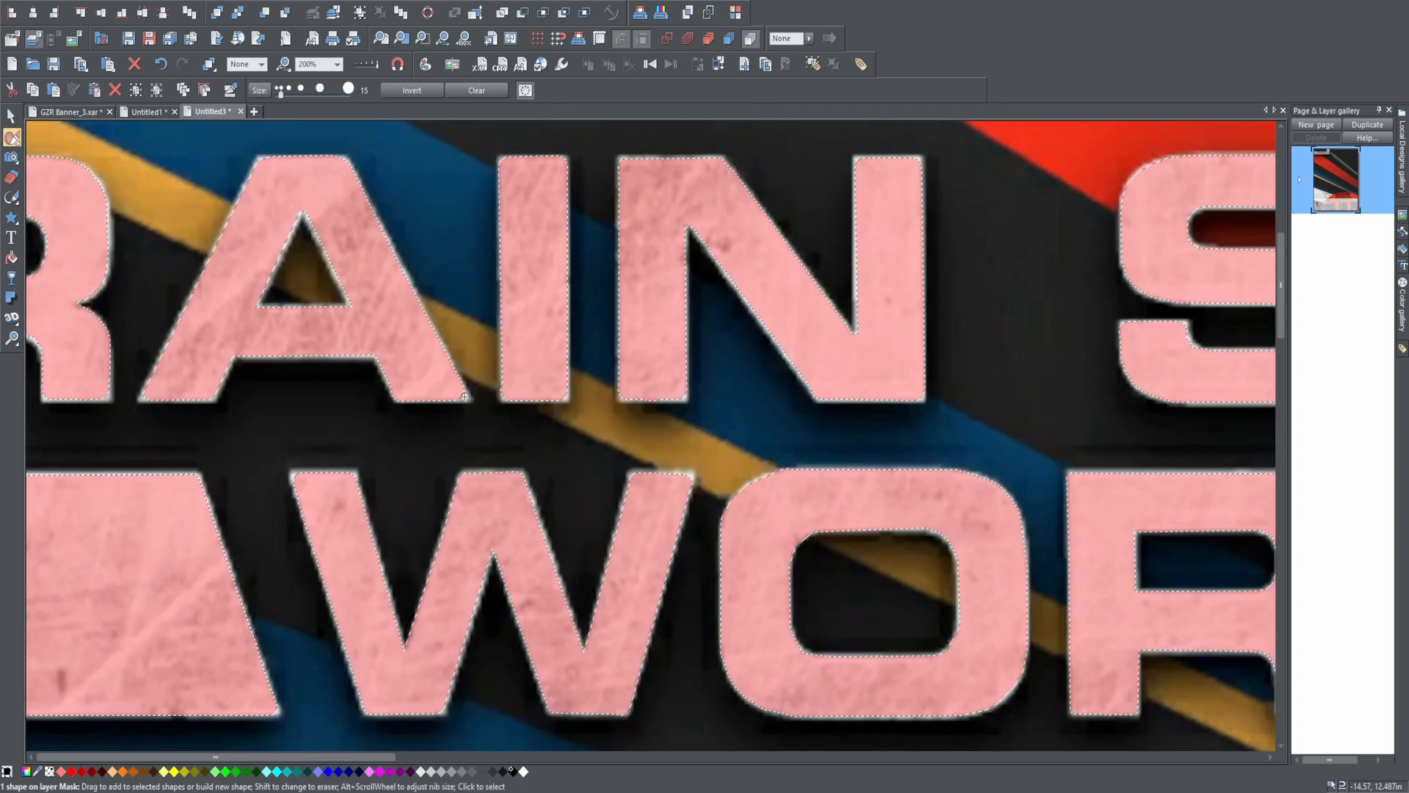
left_click_drag(411, 396, 448, 383)
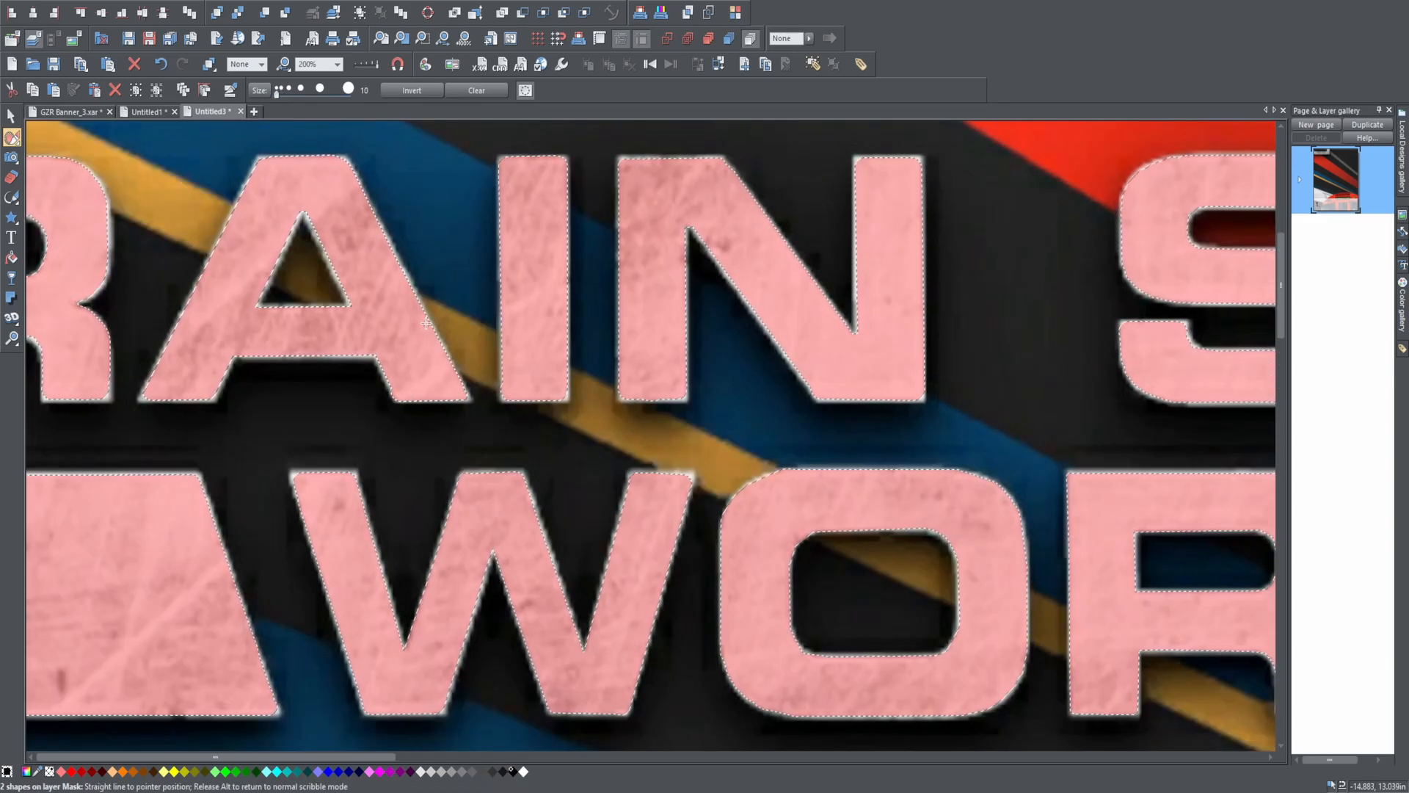
- Fill the mask out to the squared ends of the crossbar and stem of the T in TRAIN with brush size 15
scroll(427, 323, "down", 3)
scroll(463, 518, "up", 1)
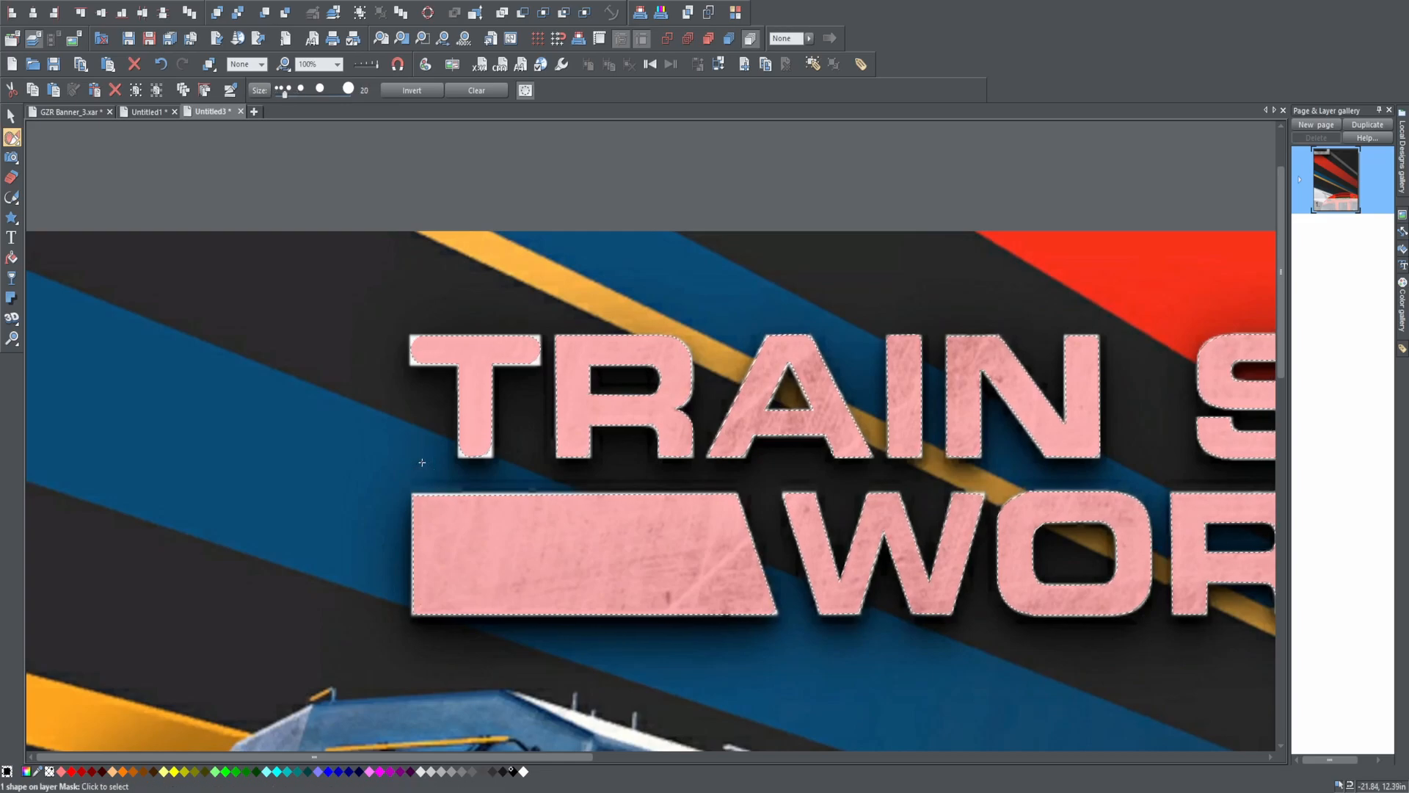
scroll(463, 403, "up", 2)
scroll(289, 306, "down", 1)
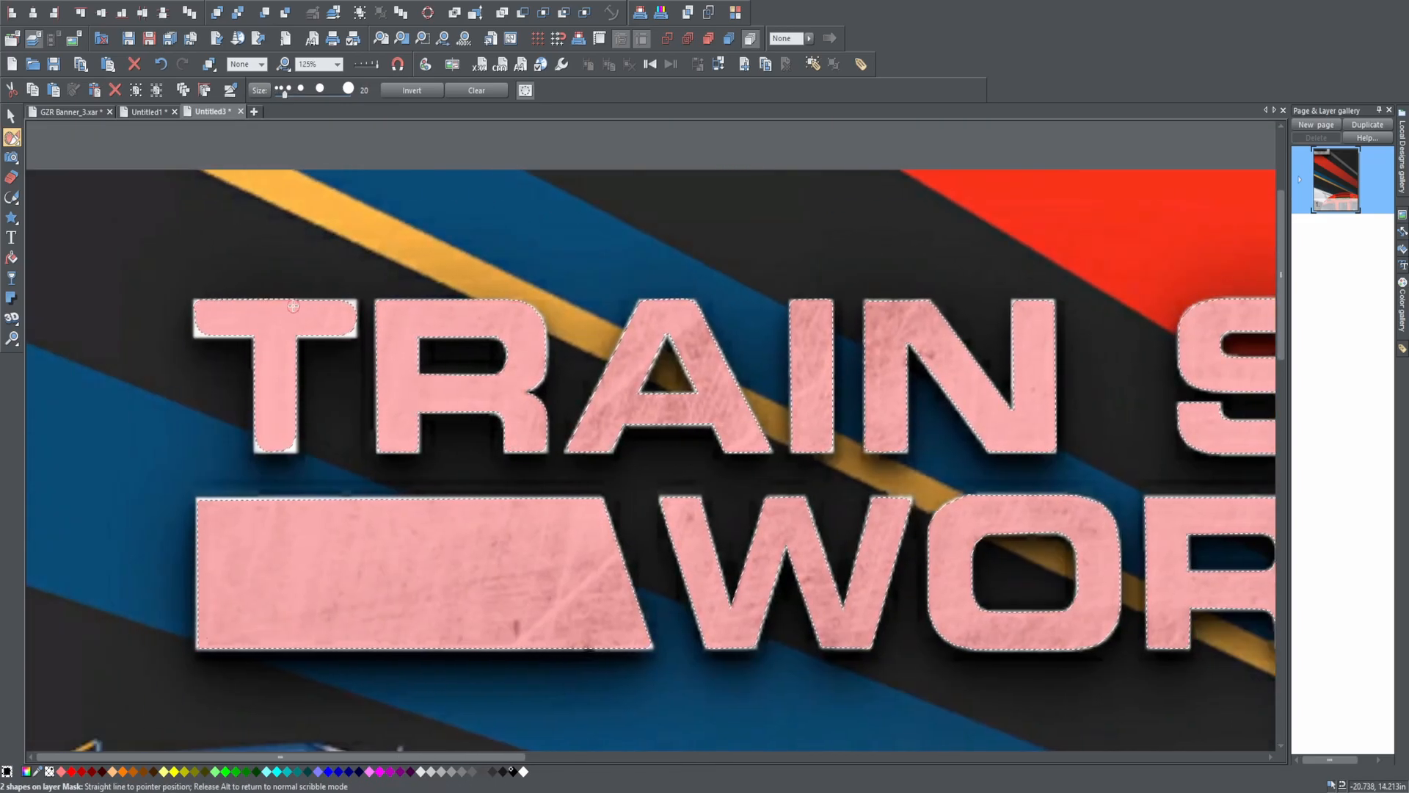
left_click_drag(201, 325, 201, 309)
key("Down")
mouse_move(288, 443)
left_mouse_down()
mouse_move(286, 336)
mouse_move(272, 438)
mouse_move(273, 330)
mouse_move(291, 309)
left_mouse_up()
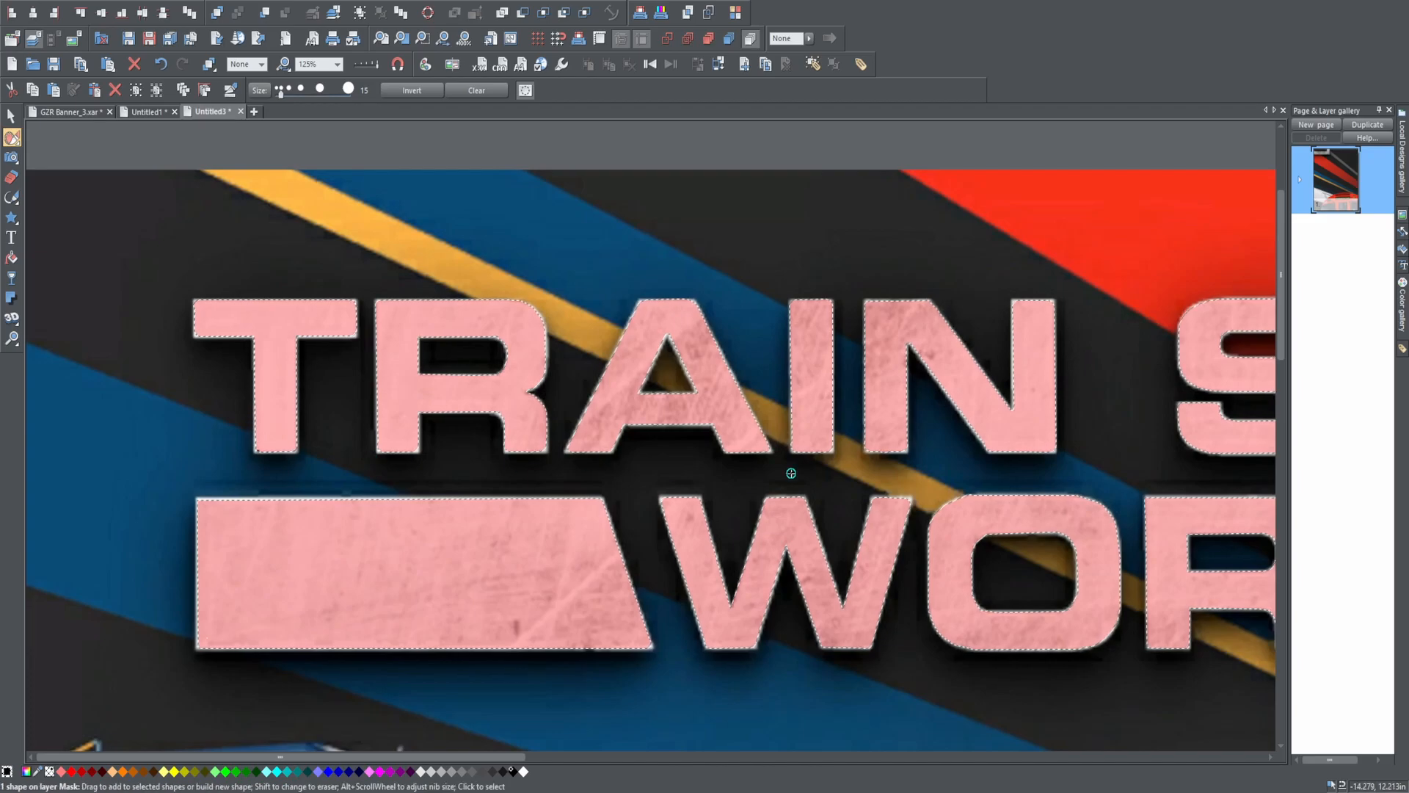
- Touch up the mask on the S in SIM with brush size 45
scroll(801, 473, "right", 5)
scroll(818, 472, "left", 4)
scroll(815, 472, "right", 2)
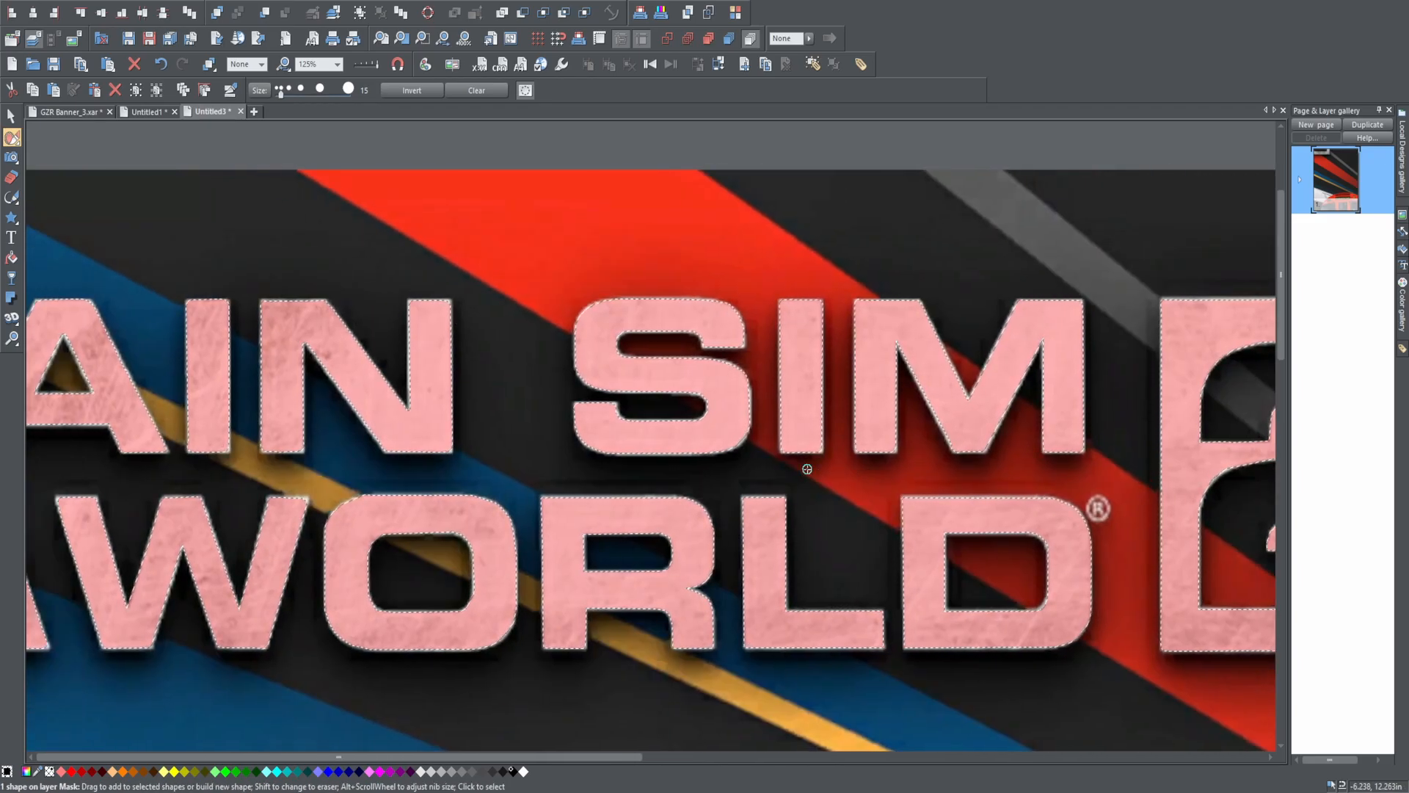
scroll(807, 469, "up", 2, "ctrl")
scroll(566, 365, "left", 1)
scroll(640, 335, "up", 2, "alt")
left_click_drag(628, 351, 634, 396)
left_click_drag(629, 319, 623, 309)
- Intersect the poster photo with the finished mask so only the TRAIN SIM WORLD 2 logo is cut out
scroll(611, 424, "down", 4, "ctrl")
scroll(613, 439, "left", 3)
scroll(613, 439, "down", 1)
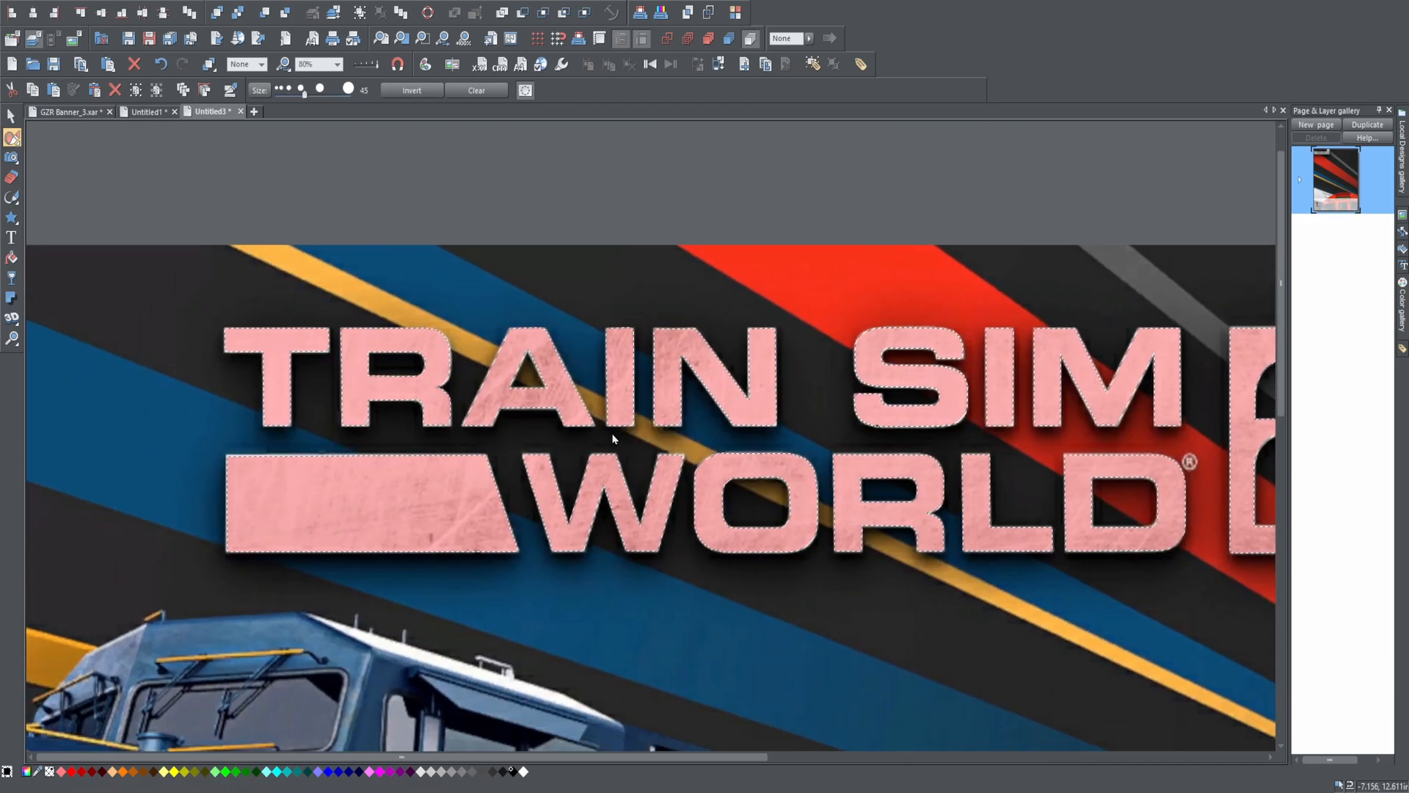
scroll(613, 439, "down", 1, "ctrl")
scroll(613, 439, "right", 1)
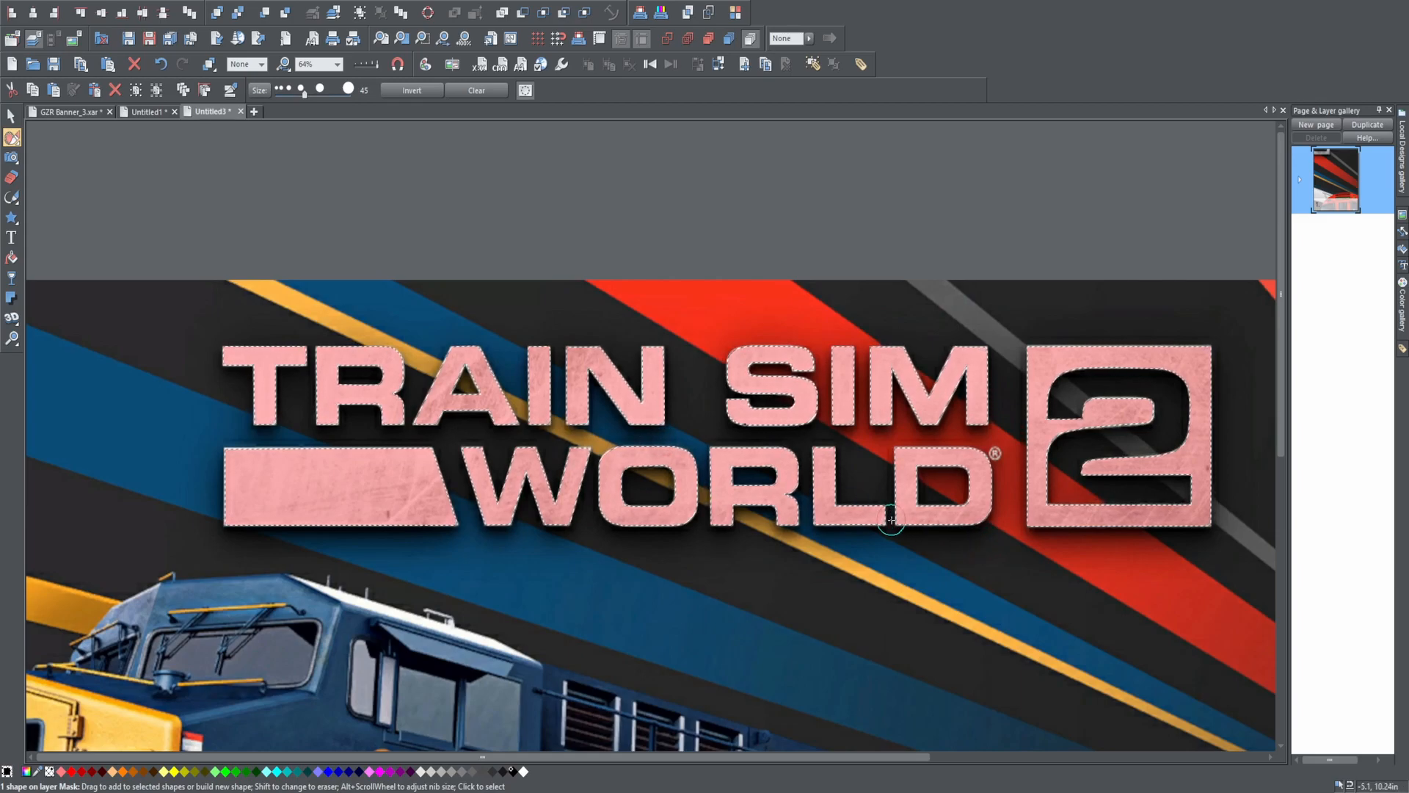
key("ctrl+3")
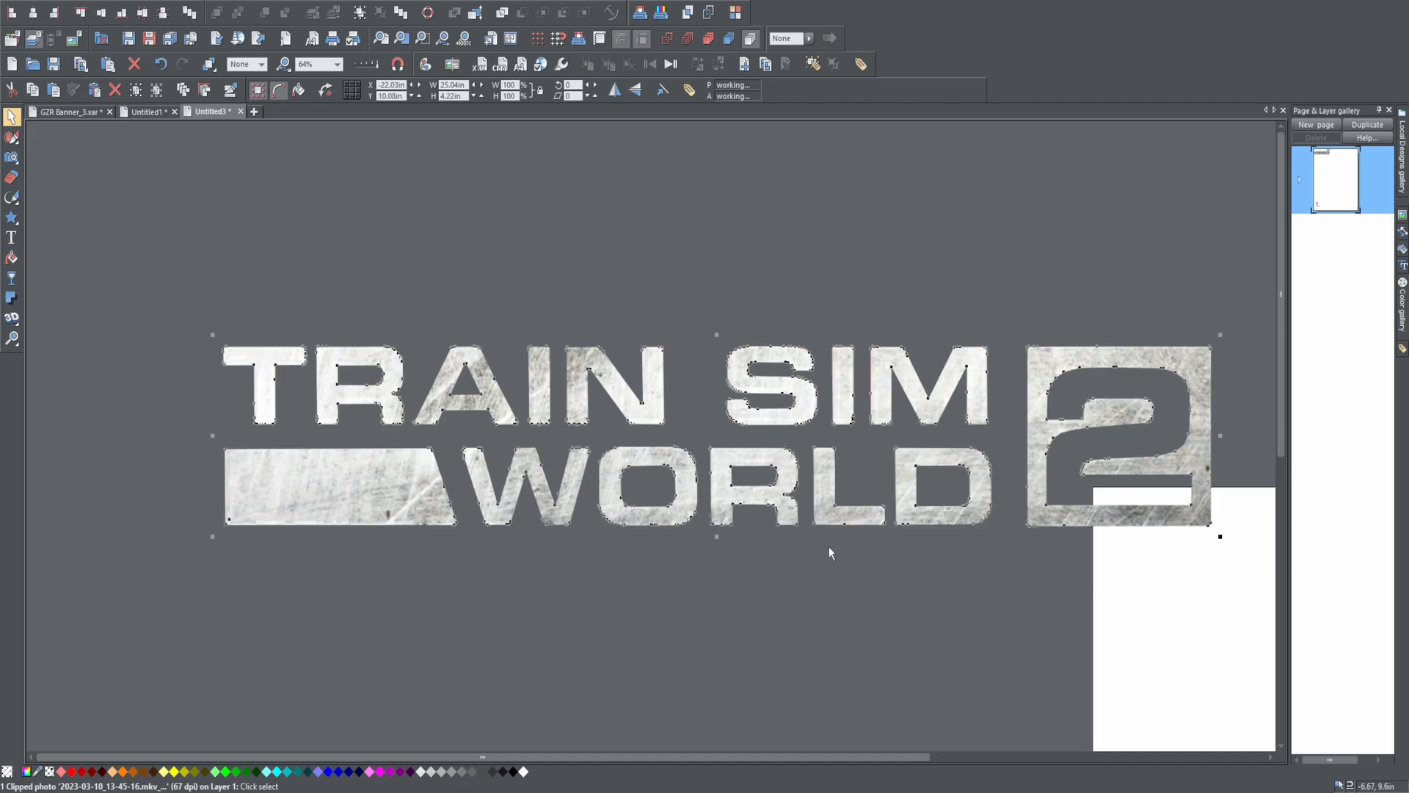
- Reposition the cut-out logo on the pasteboard, above and left of the page, and leave it deselected
left_click_drag(363, 469, 270, 438)
left_click(593, 585)
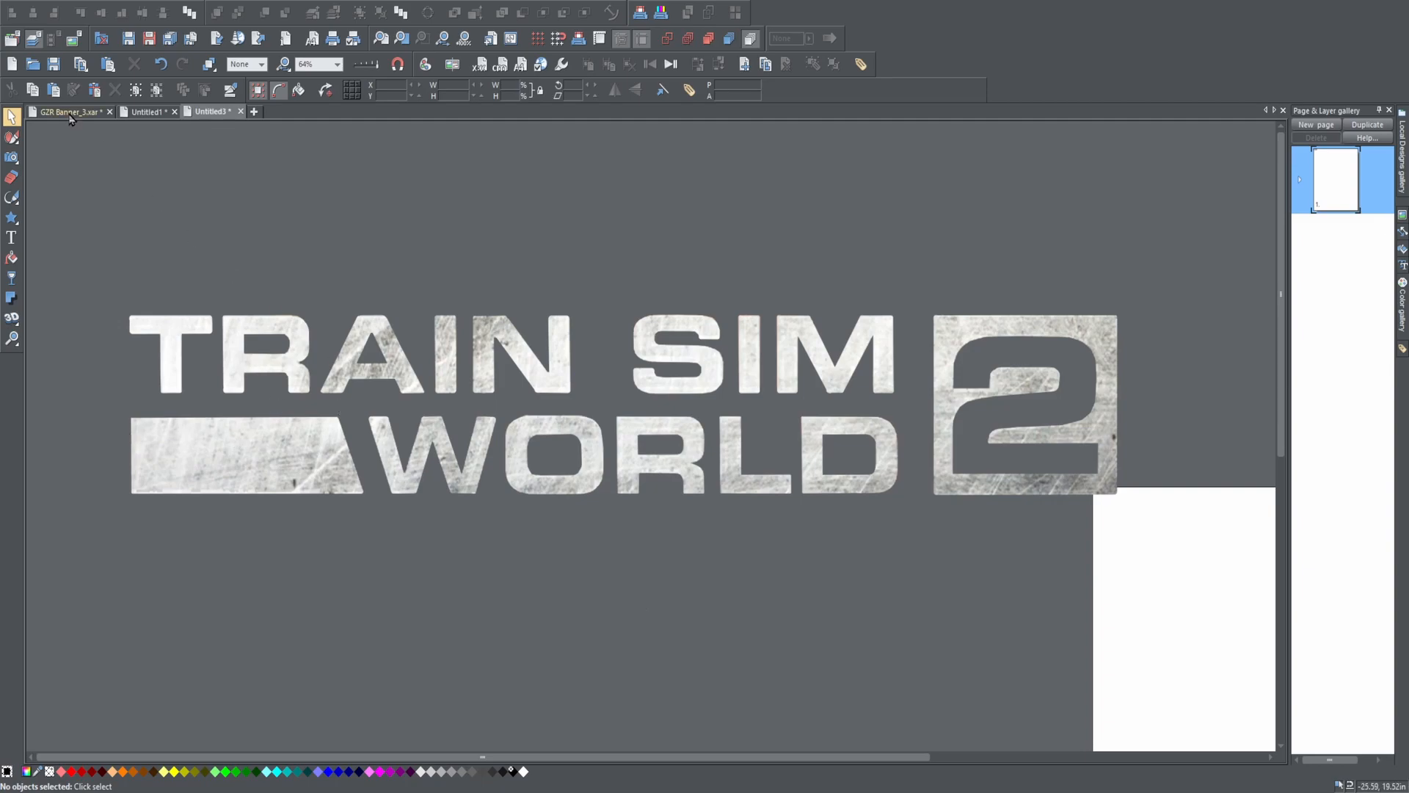
left_click(16, 141)
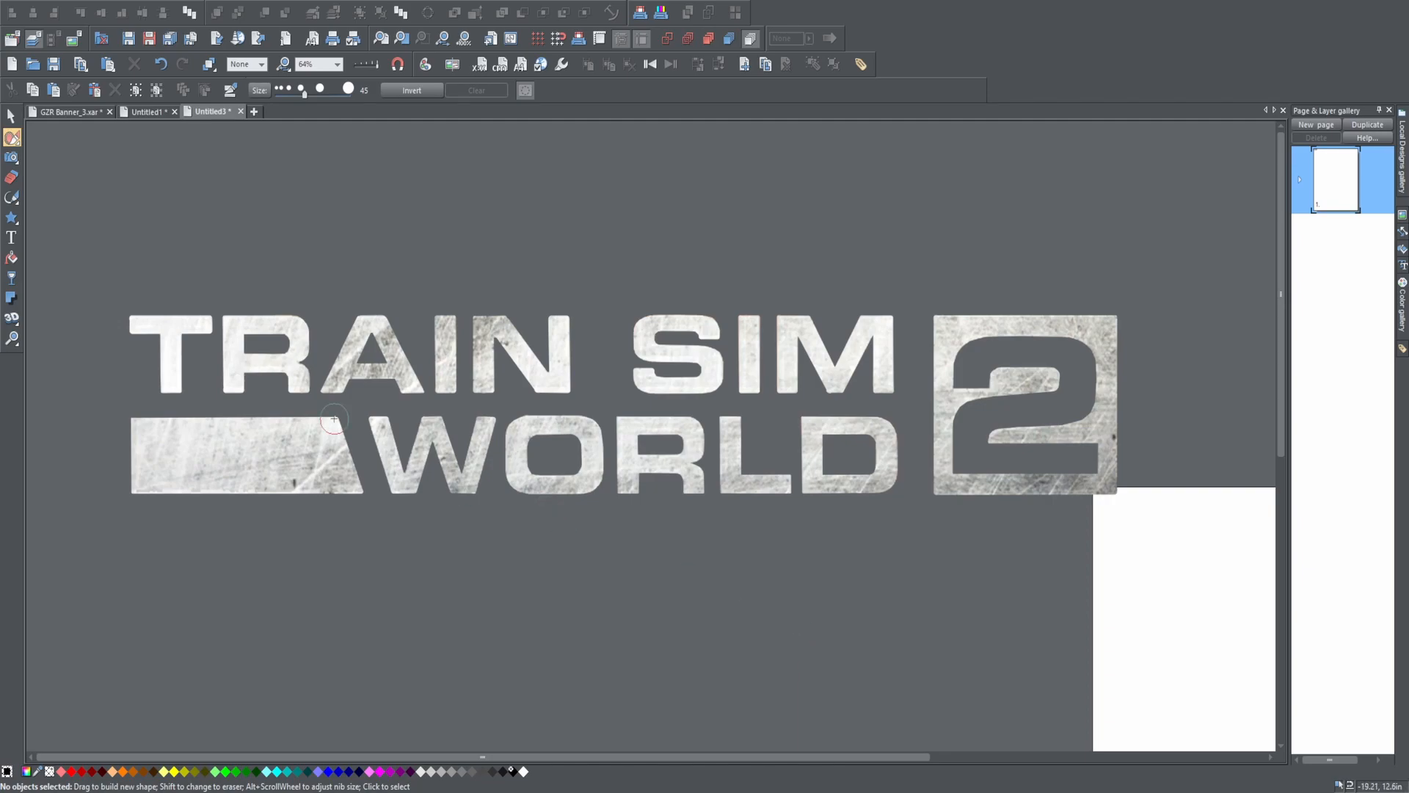
left_click(12, 116)
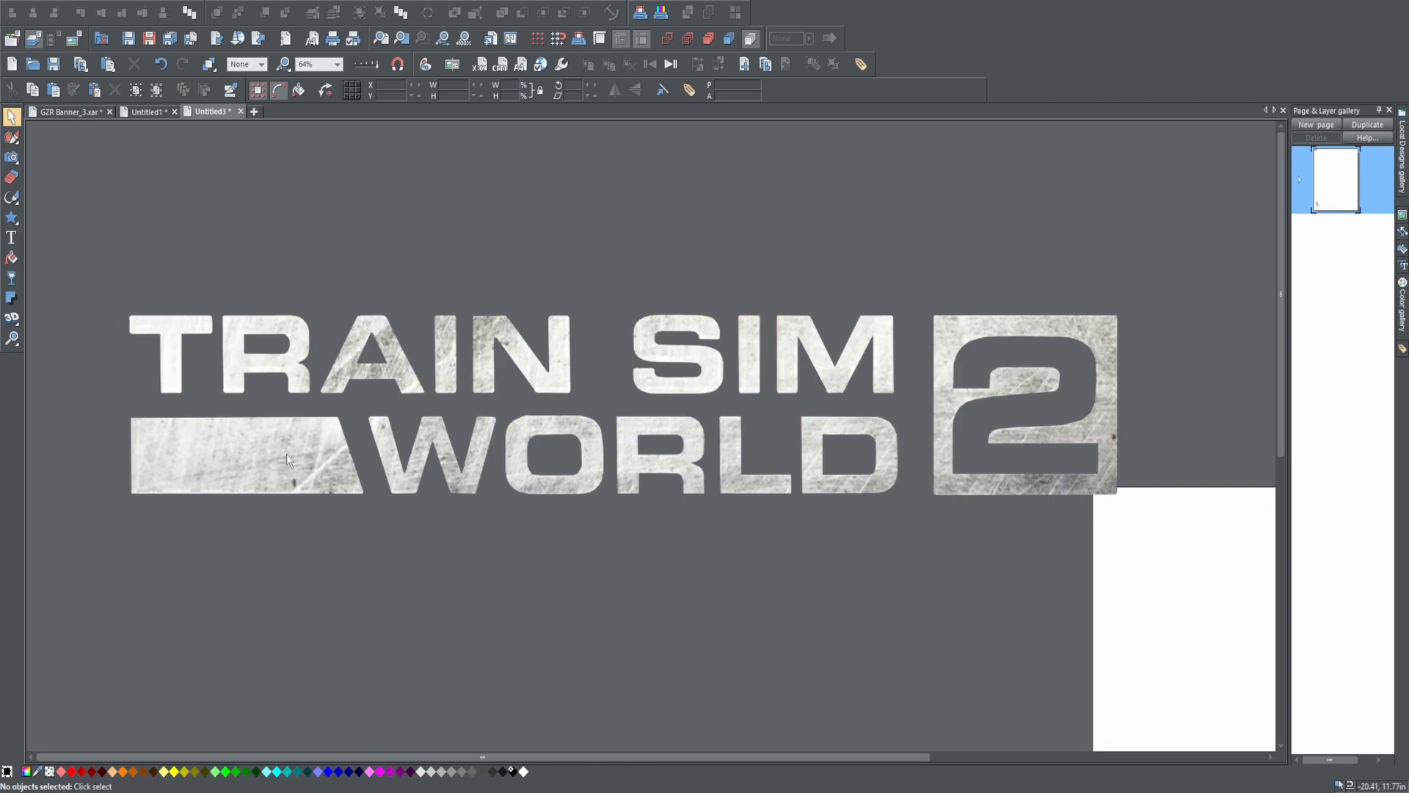
left_click_drag(286, 460, 312, 433)
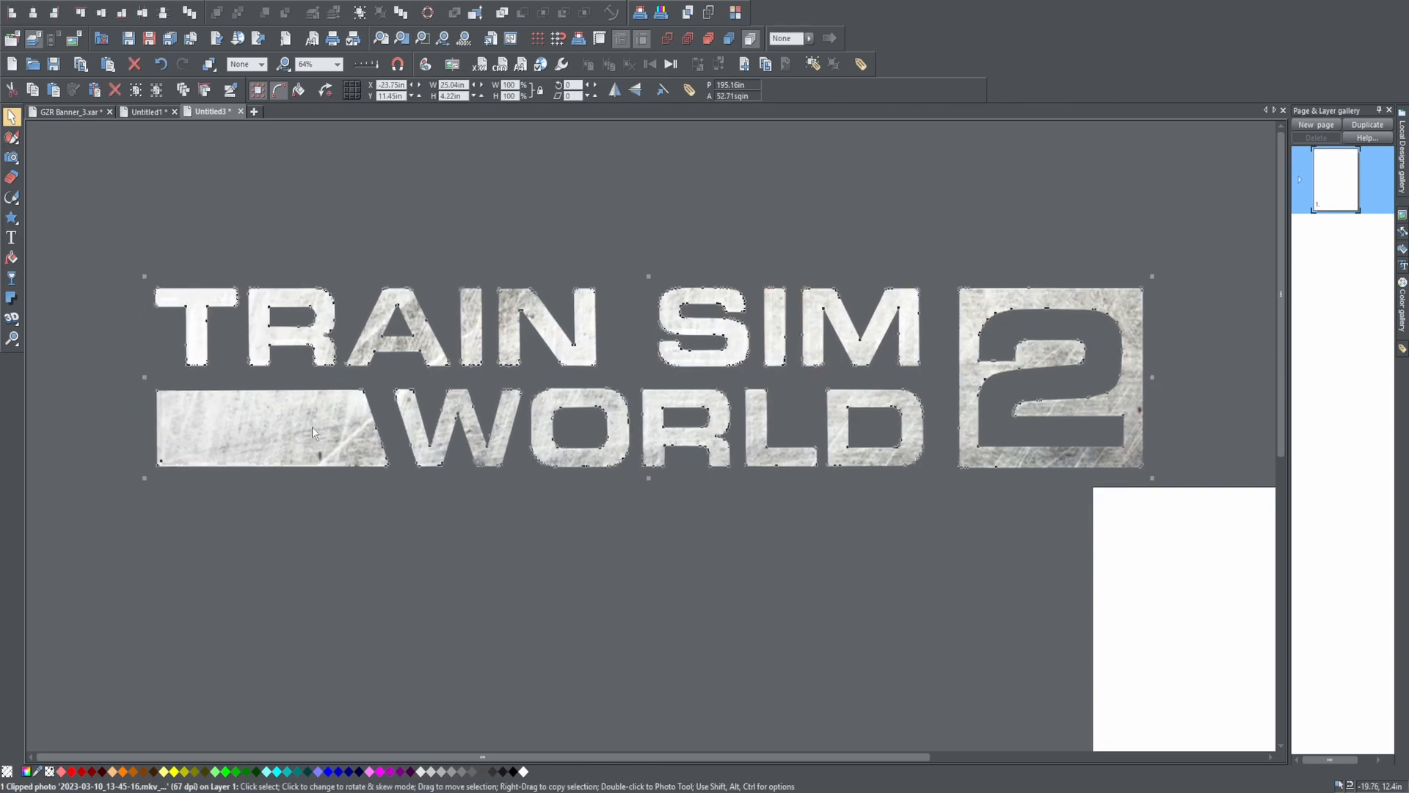
left_click(460, 562)
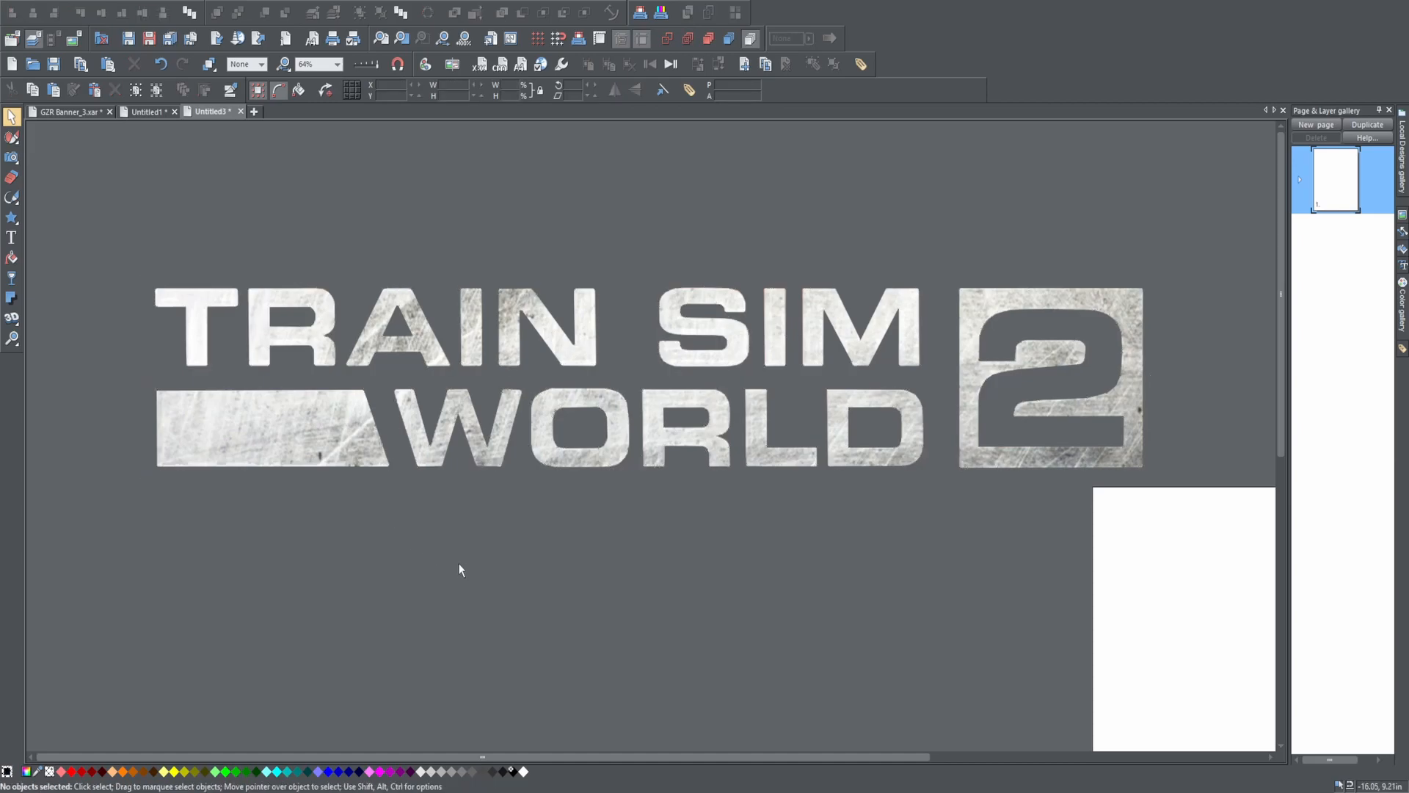